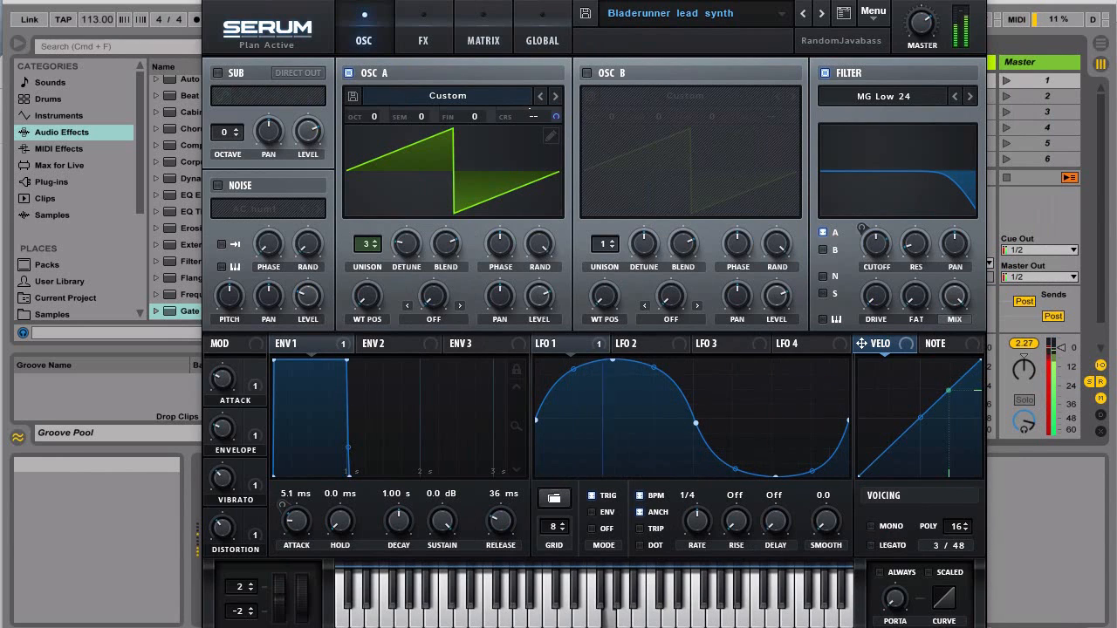
Audition the Envelope macro of the Bladerunner lead synth preset by sweeping its value
mouse_move(220, 435)
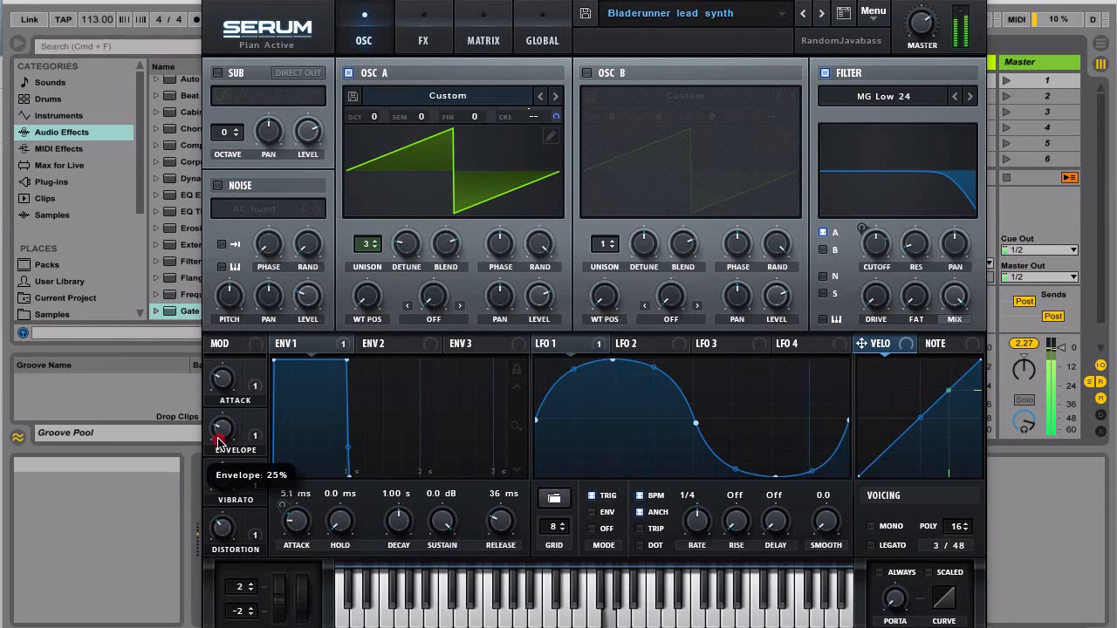
left_click_drag(216, 437, 213, 389)
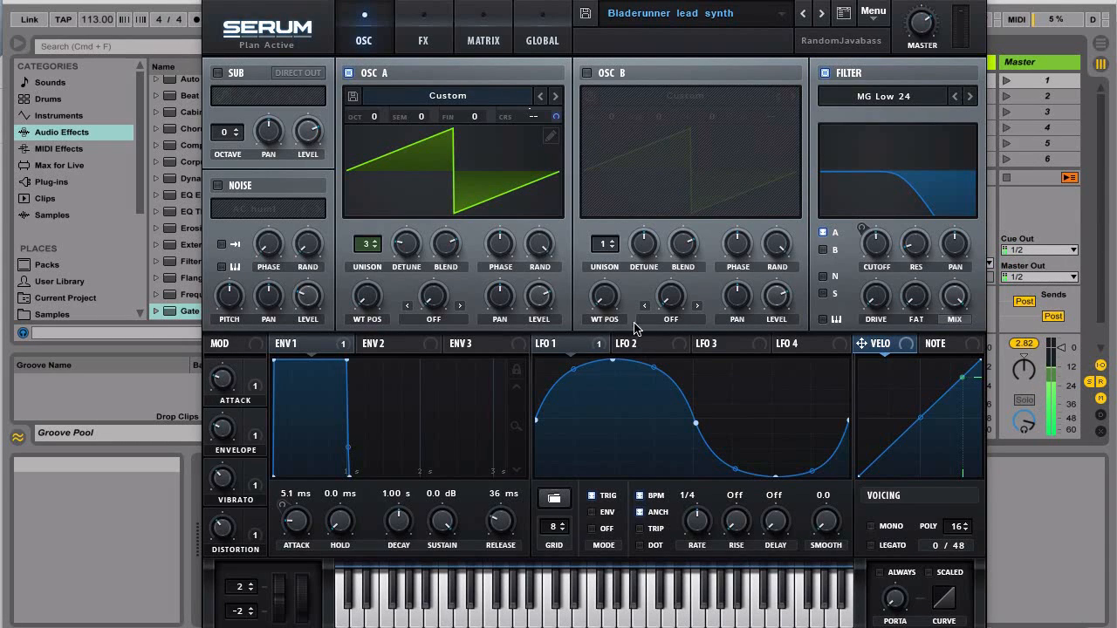
Reset the synth to the Init preset, and give oscillator A 3 unison voices with a reduced detune
left_click(878, 15)
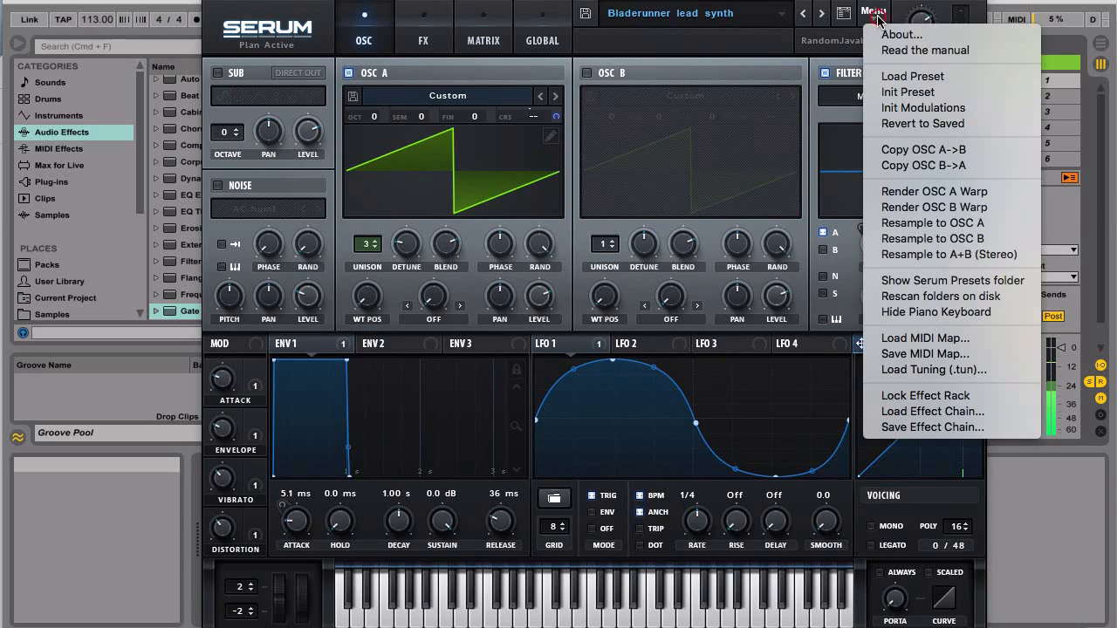
left_click(906, 92)
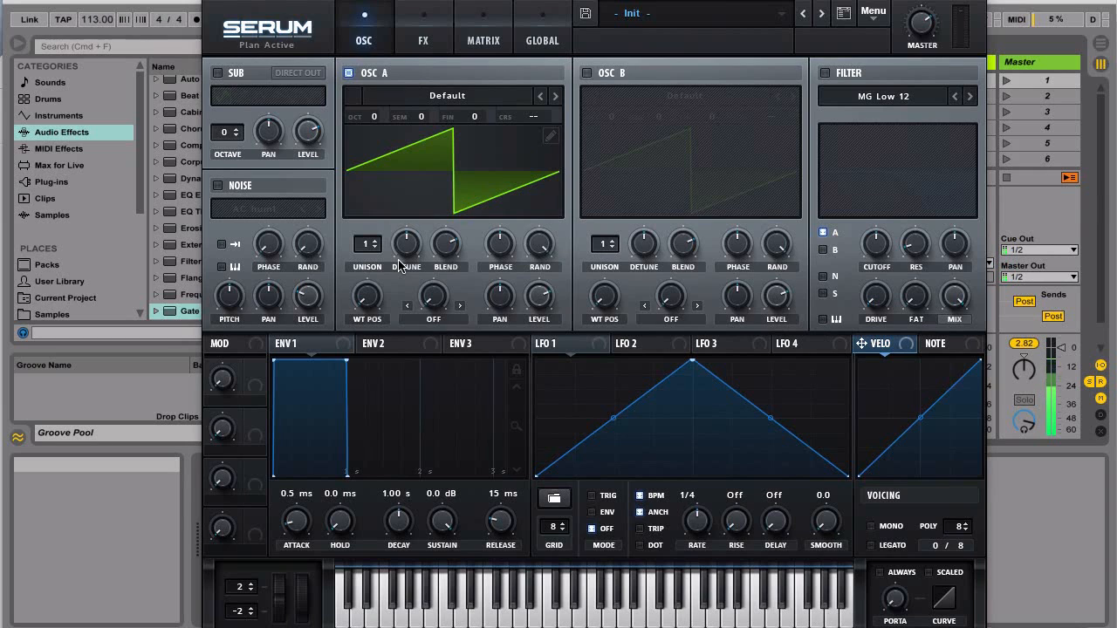
left_click(377, 243)
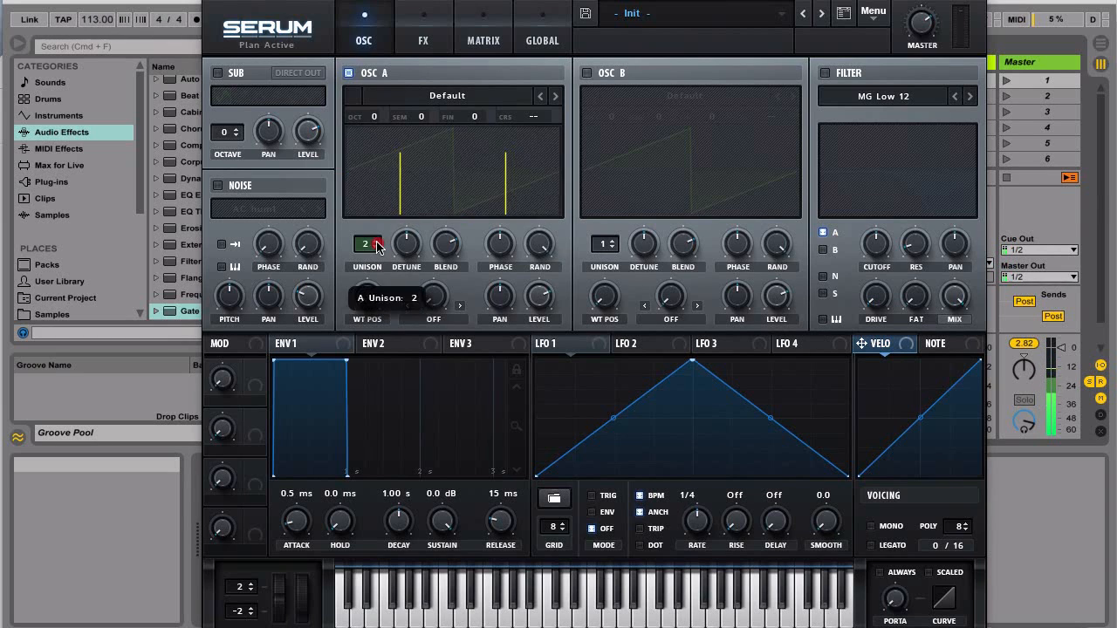
left_click(377, 243)
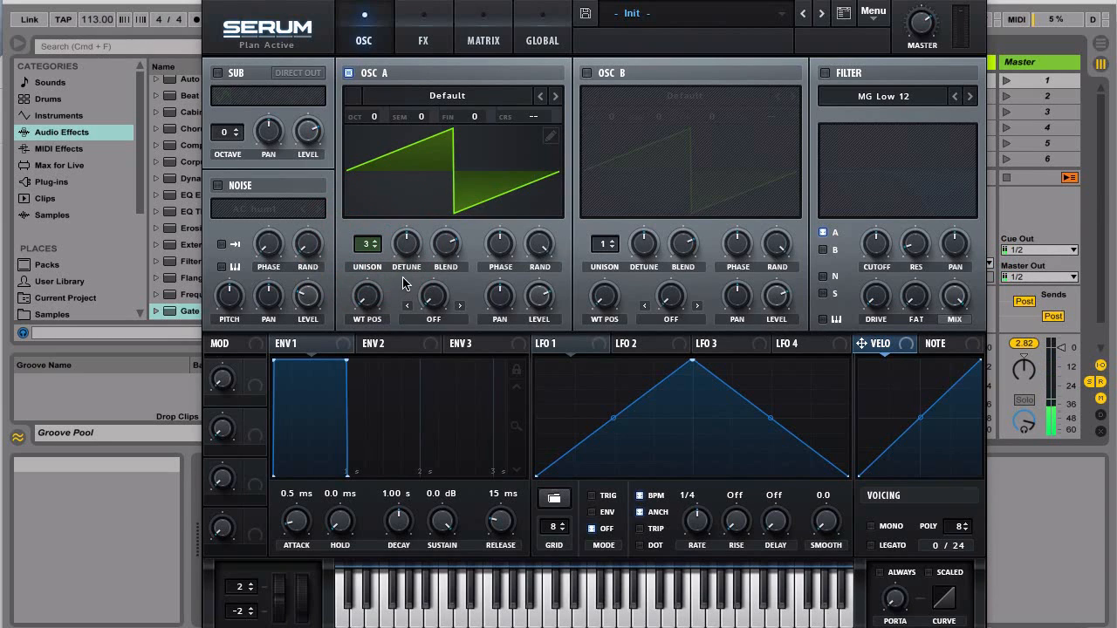
left_click_drag(406, 247, 403, 302)
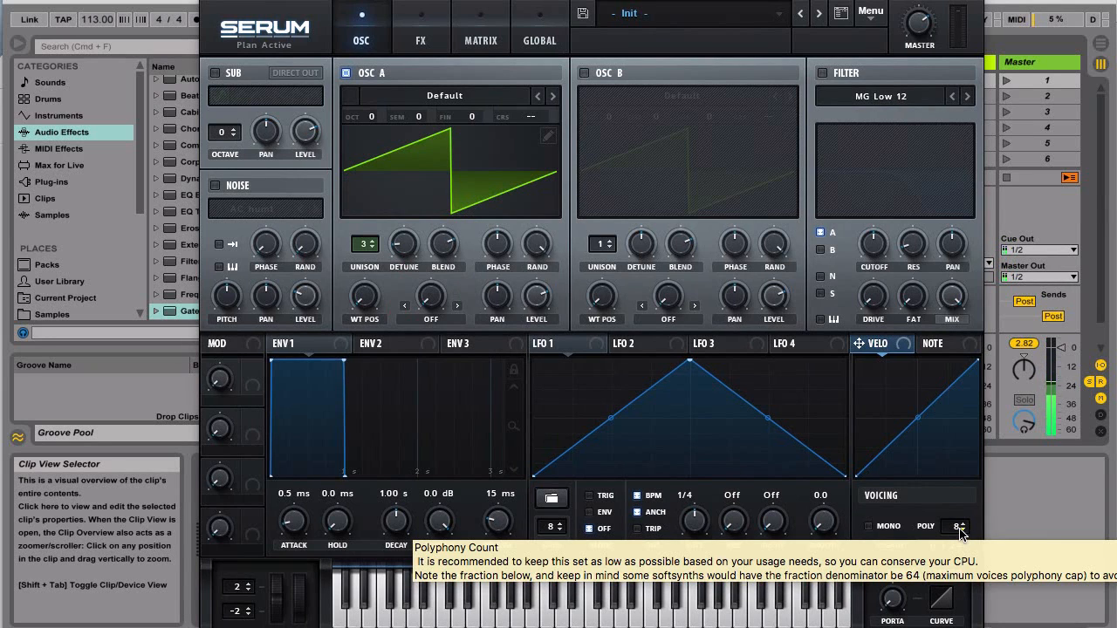
Set the polyphony to 16 voices, and set Env 1's attack to 5.6 ms and release to 42 ms
left_click_drag(959, 531, 965, 479)
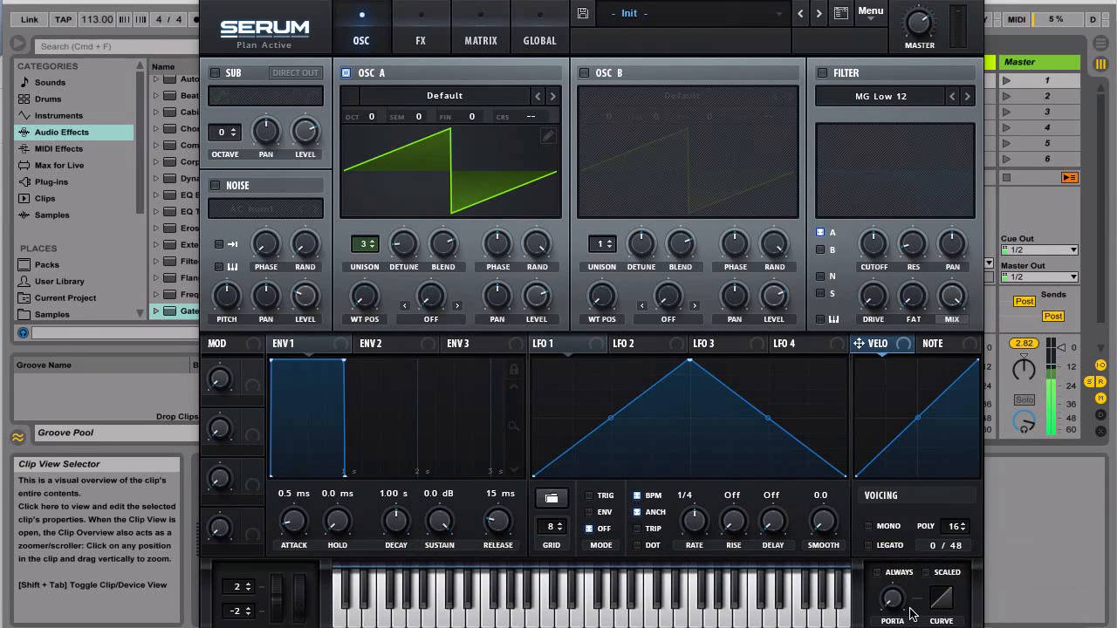
key("space")
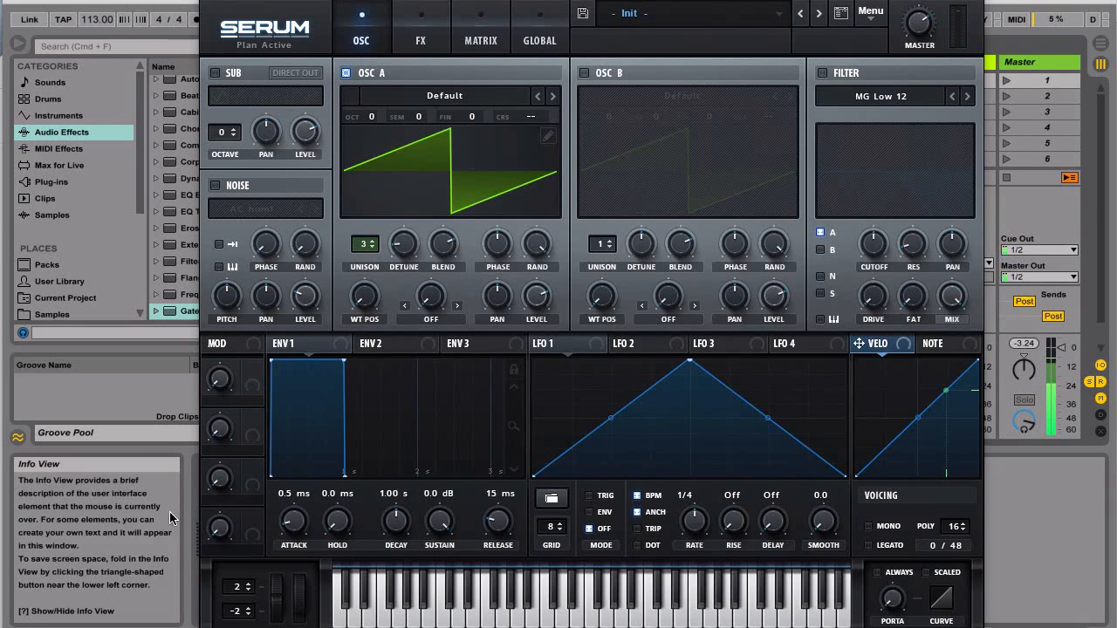
left_click_drag(293, 536, 289, 517)
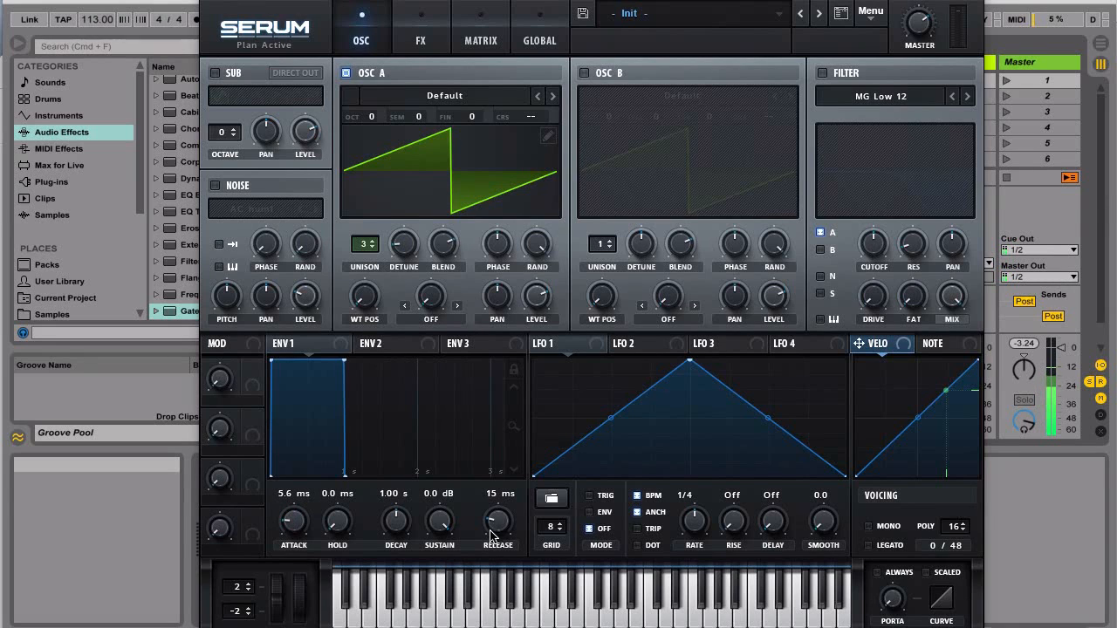
left_click_drag(492, 534, 493, 527)
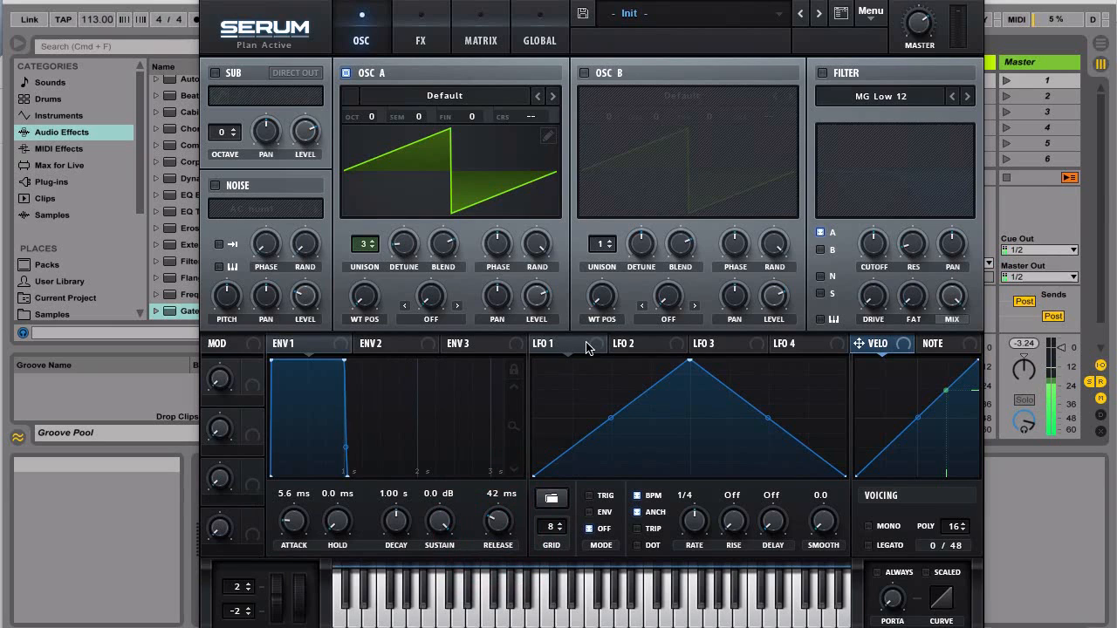
Enable the filter and set its type to MG Low 24
left_click(824, 75)
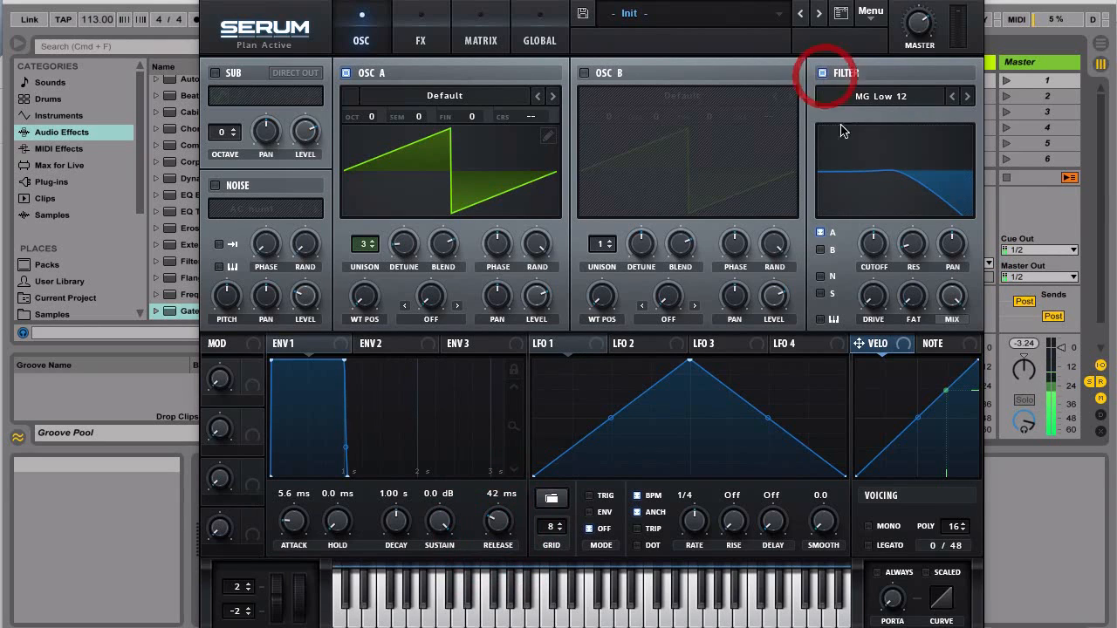
left_click(939, 98)
mouse_move(908, 115)
left_click(992, 164)
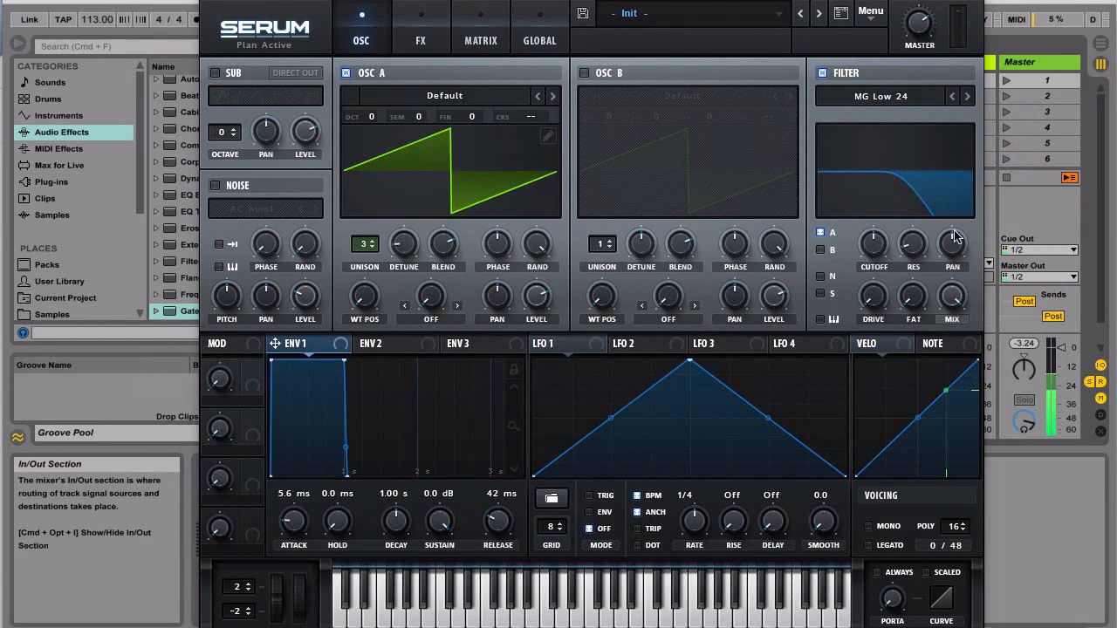
Lower the filter cutoff, assign Env 1 to modulate it, and check the routing in the modulation matrix
left_click_drag(874, 245, 873, 288)
left_click_drag(275, 346, 873, 244)
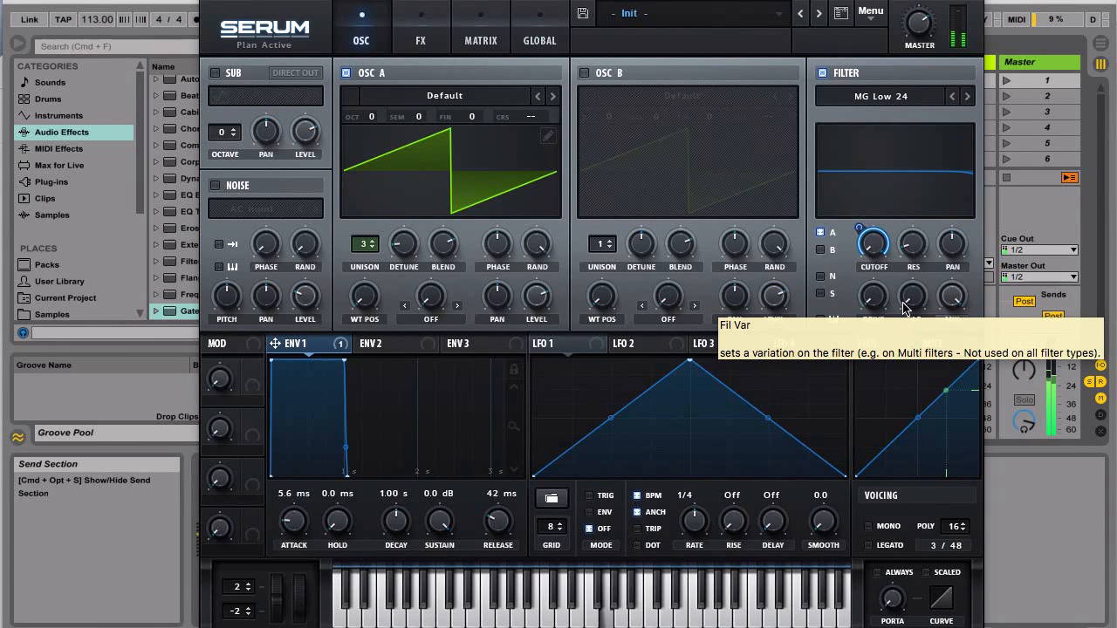
left_click(481, 40)
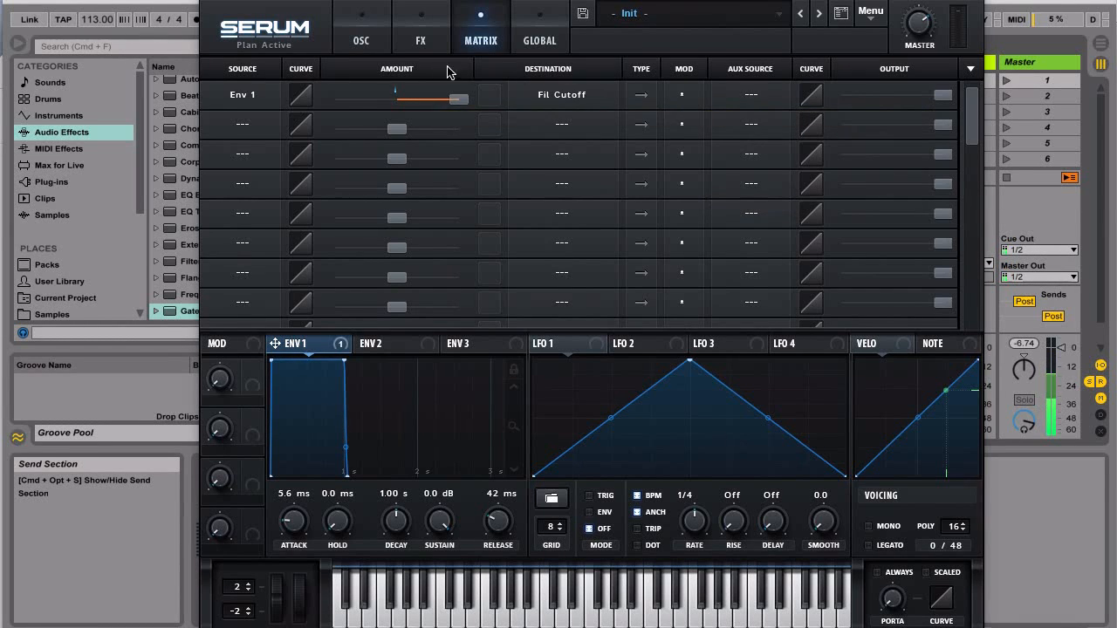
left_click(375, 41)
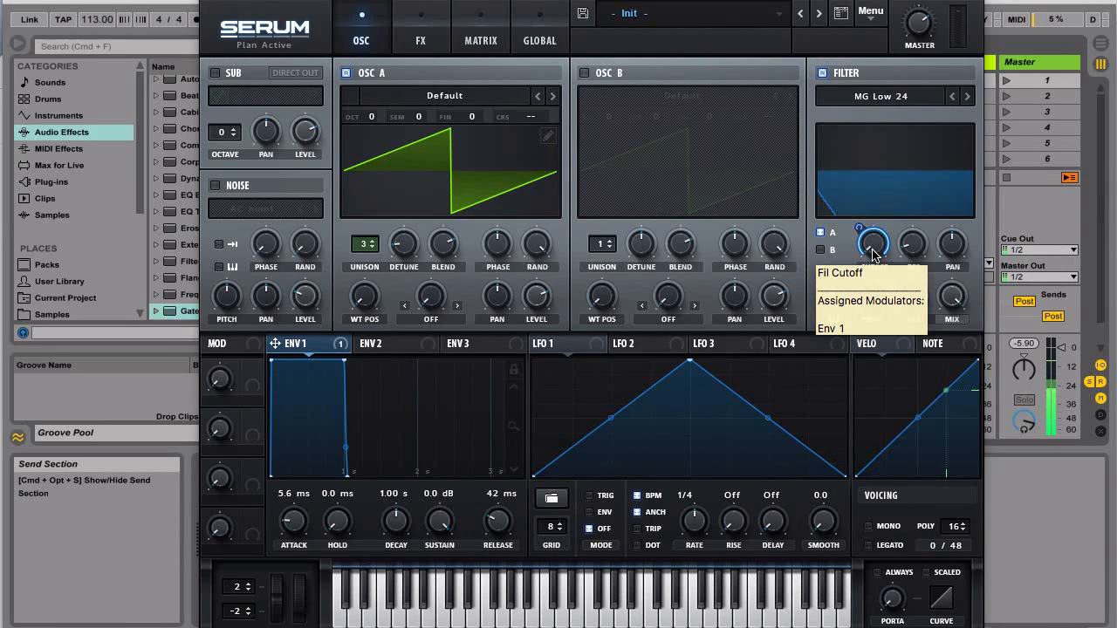
Set Macro 1 as the aux source of the Env 1 to filter cutoff routing
left_click(462, 42)
left_click(752, 96)
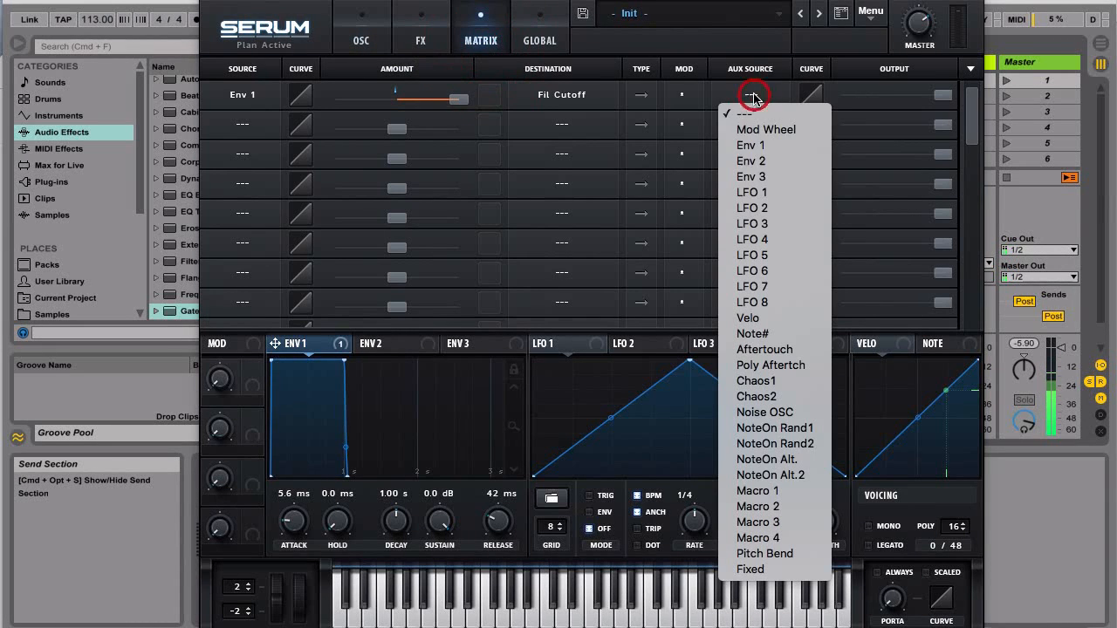
left_click(788, 493)
left_click(361, 40)
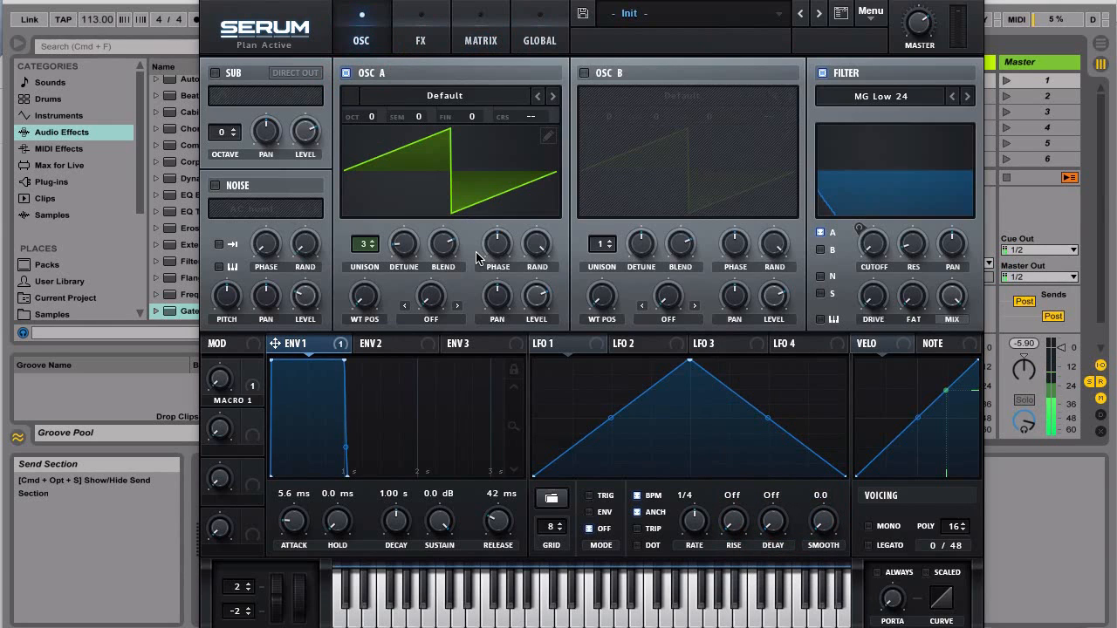
Raise the filter cutoff to about its midpoint while sweeping Macro 1 to test its effect on the envelope modulation
left_click_drag(218, 380, 212, 299)
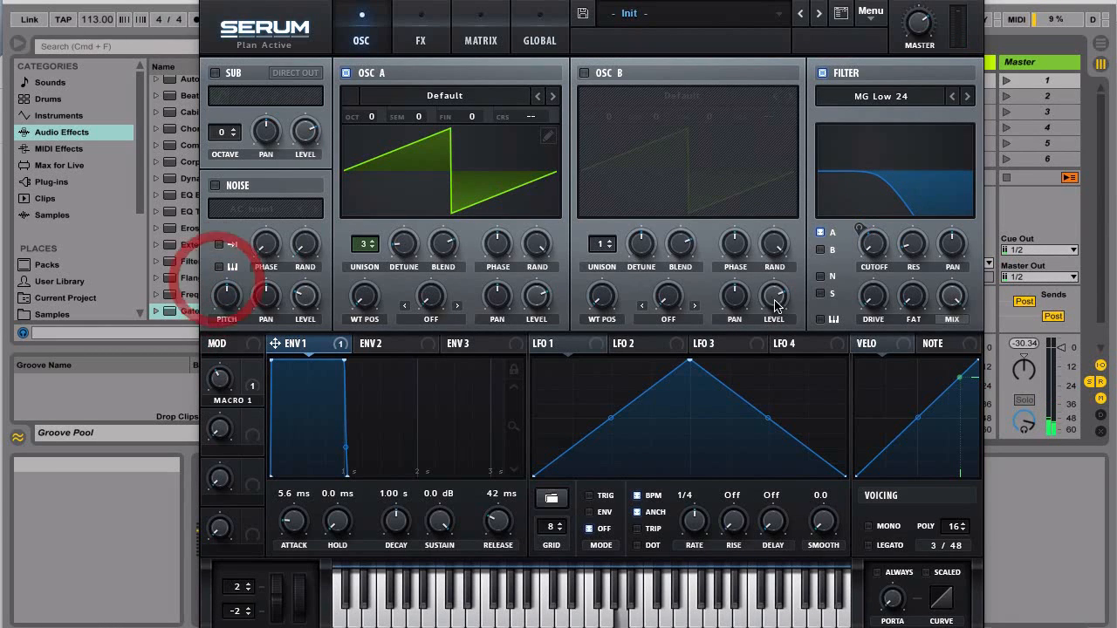
left_click(875, 248)
left_click_drag(876, 248, 873, 150)
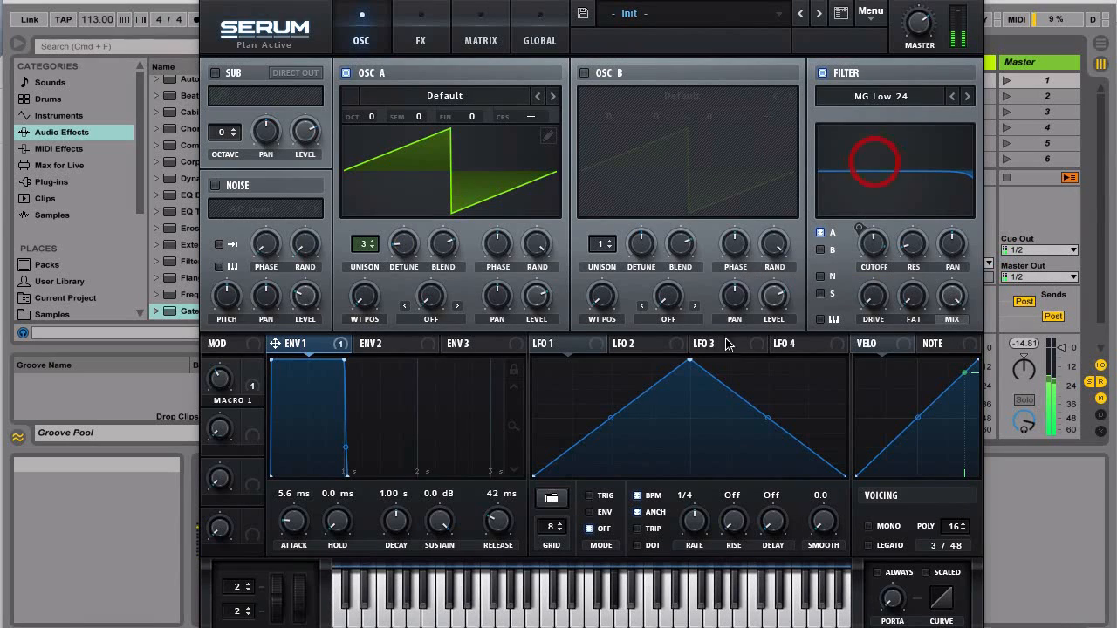
left_click_drag(219, 376, 221, 411)
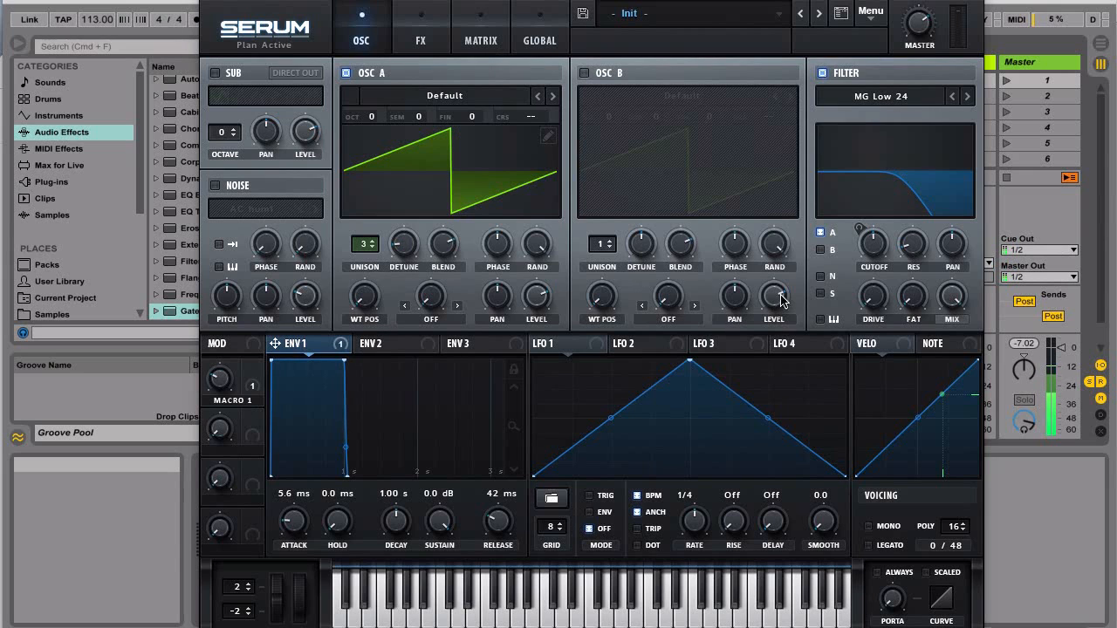
Clear the aux source of the Env 1 to filter cutoff routing
left_click(480, 40)
left_click(740, 96)
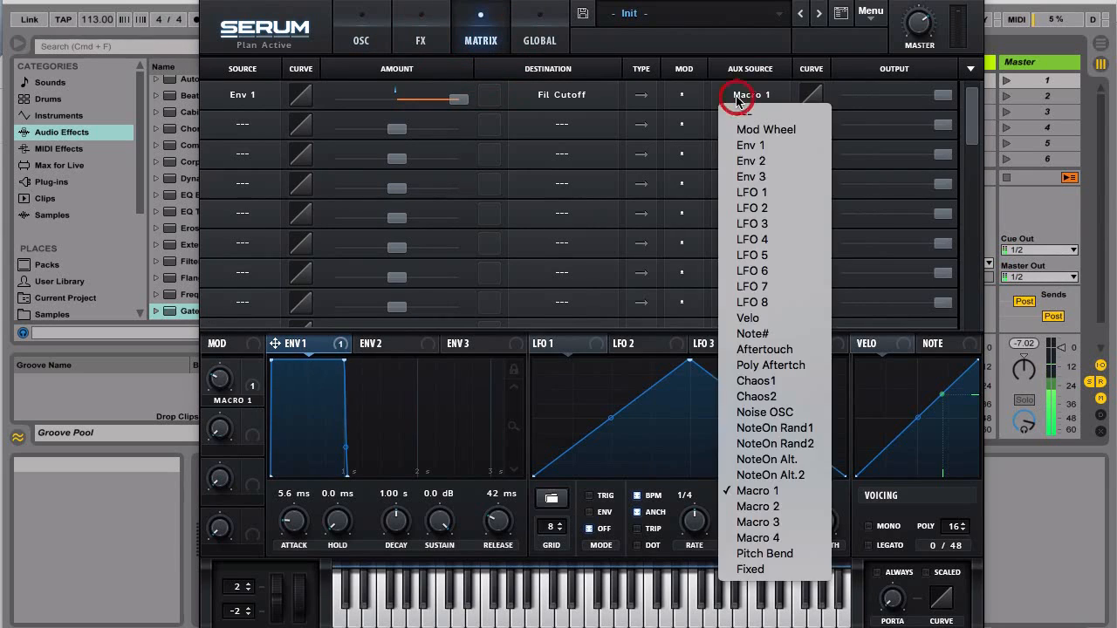
left_click(749, 94)
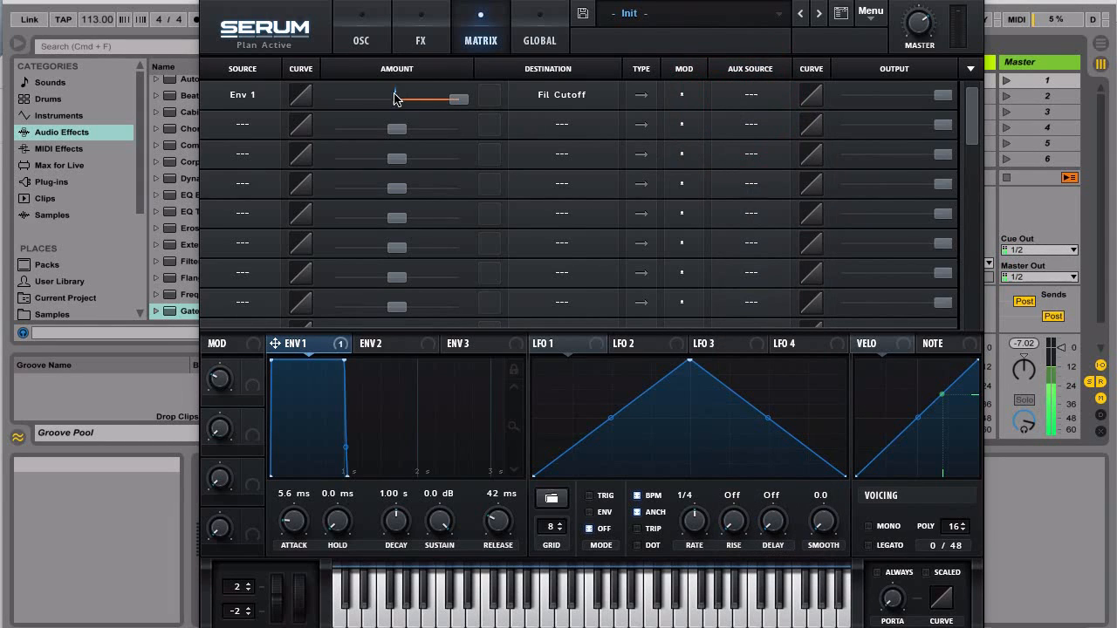
Assign Macro 1 directly to the filter cutoff and sweep the macro to hear the difference
left_click(361, 40)
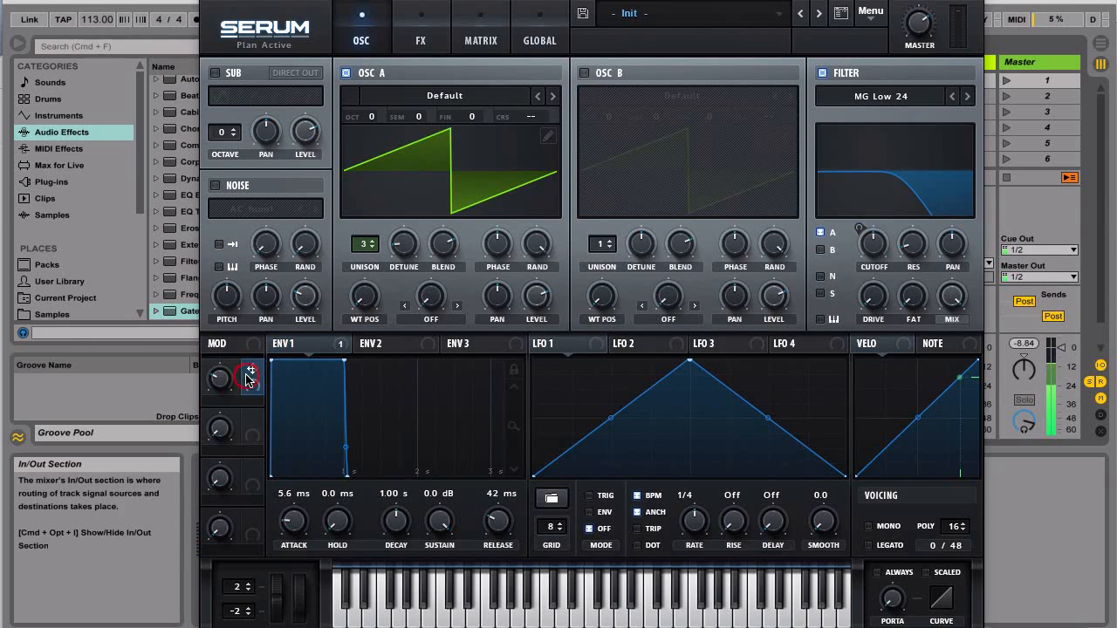
left_click_drag(251, 372, 873, 247)
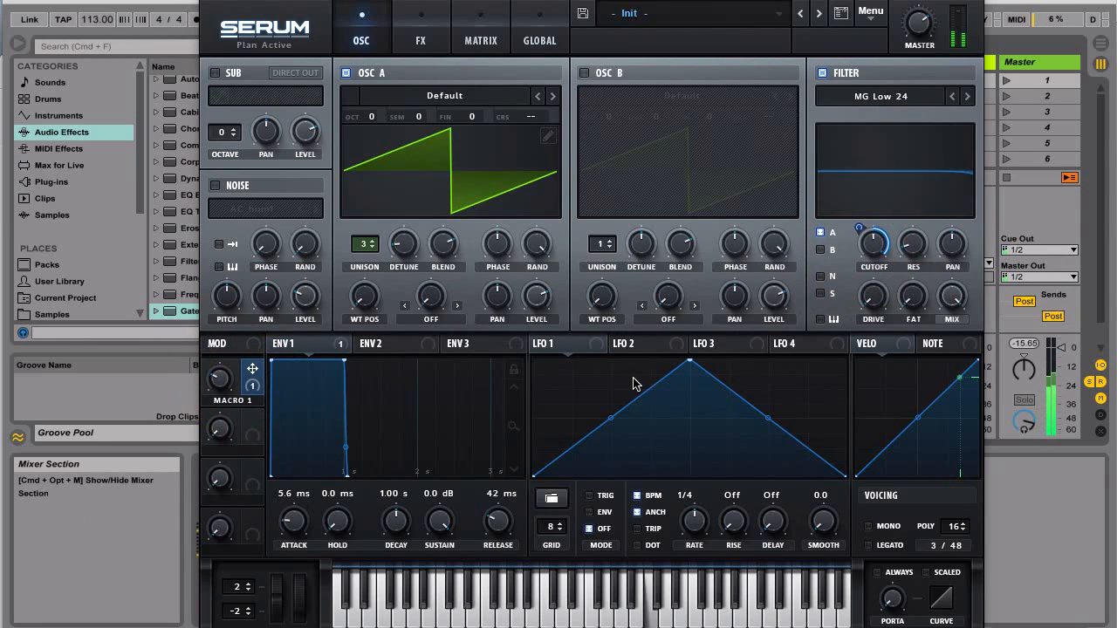
left_click_drag(220, 376, 291, 553)
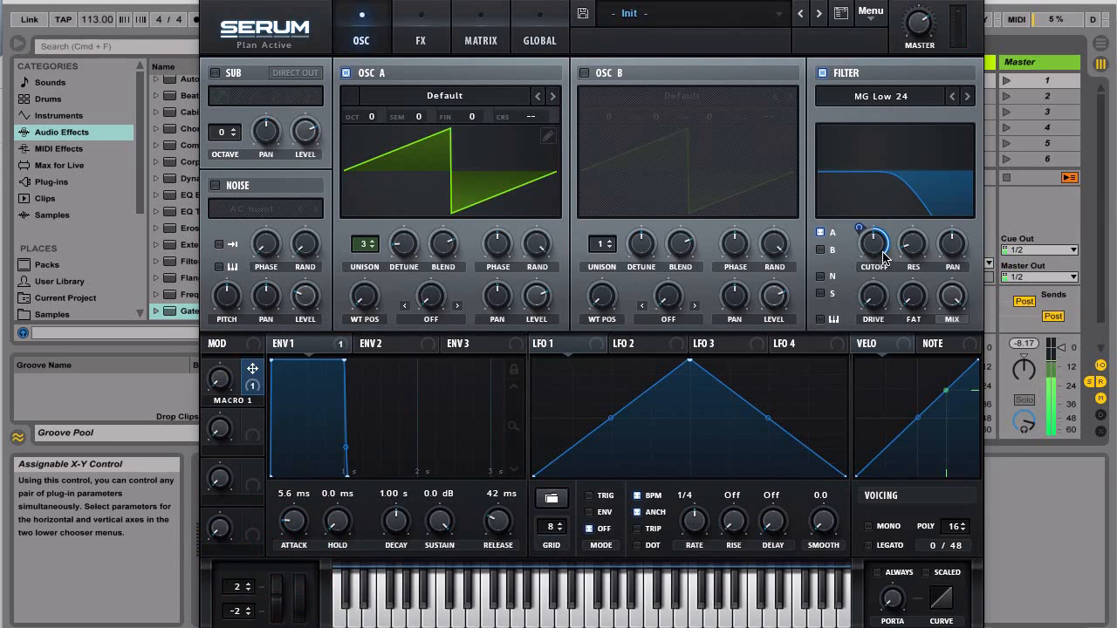
Lower the filter cutoff to its minimum, increase Macro 1's modulation depth on it, and sweep the macro
left_click_drag(876, 249, 879, 382)
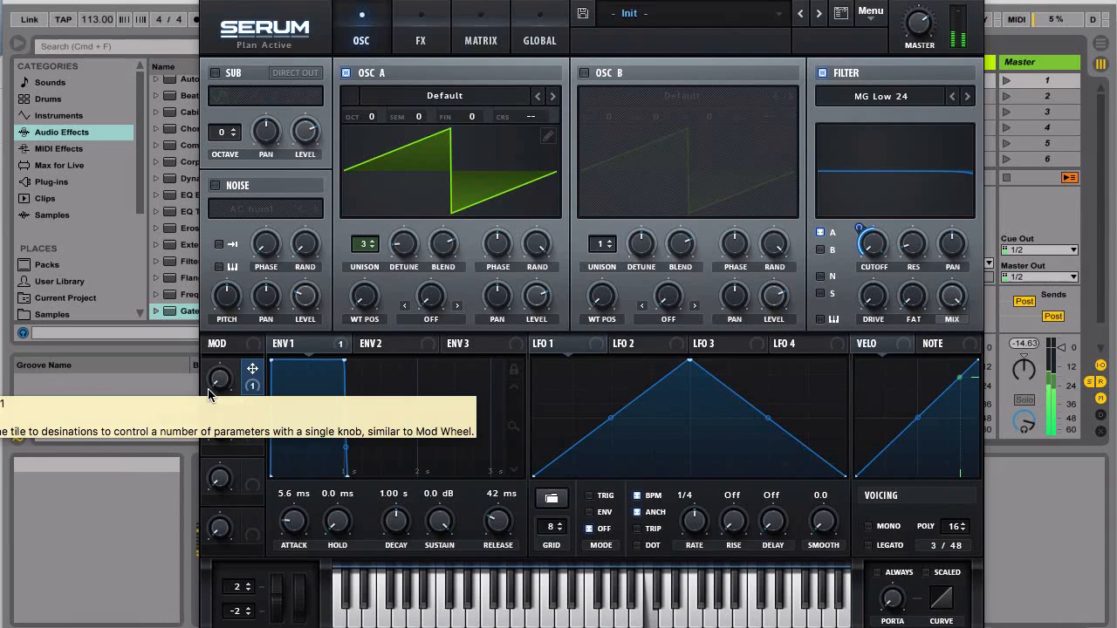
mouse_move(209, 394)
left_mouse_down()
mouse_move(217, 349)
mouse_move(189, 157)
mouse_move(227, 427)
left_mouse_up()
left_click_drag(860, 228, 864, 130)
left_click_drag(220, 384, 257, 428)
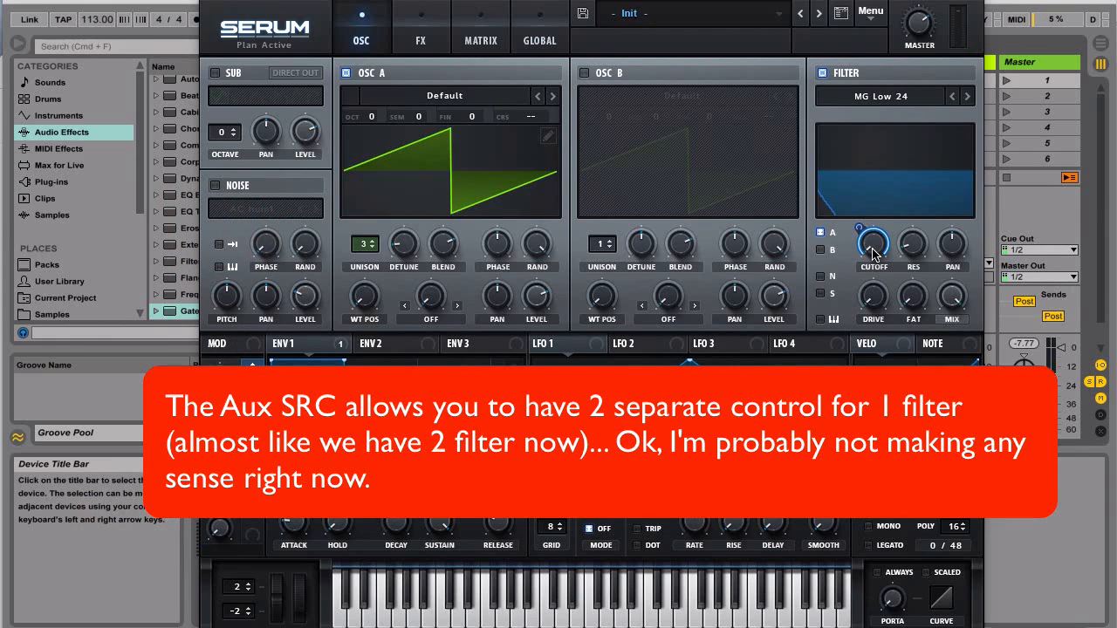
Return the filter cutoff to about its midpoint and remove all of Macro 1's destinations
left_click_drag(874, 244, 871, 144)
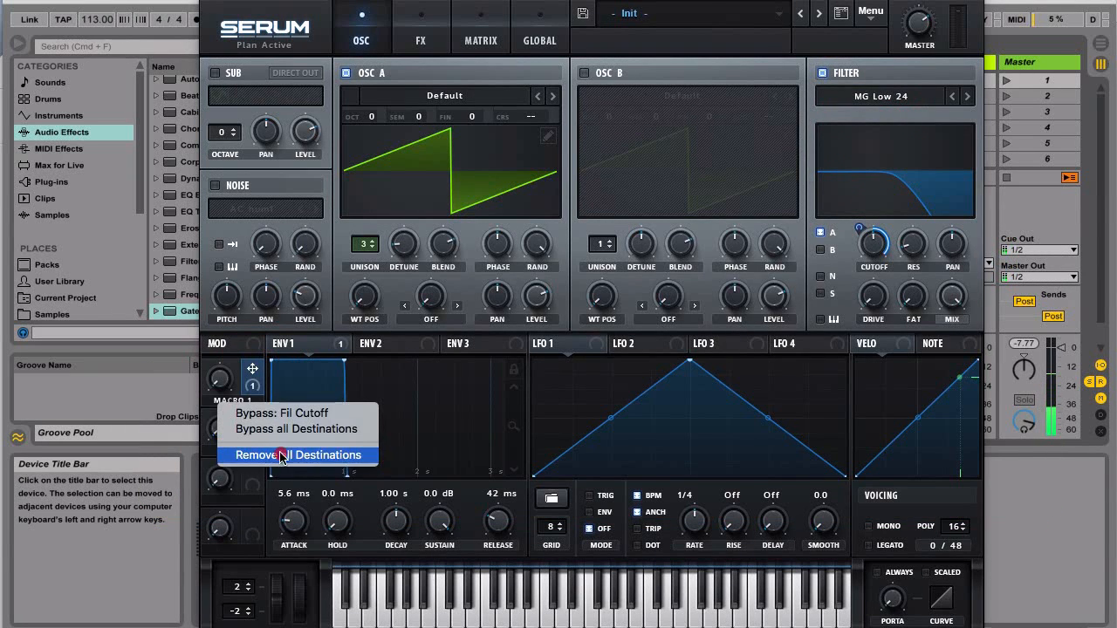
left_click(279, 455)
Make Macro 1 the aux source of the Env 1 to filter cutoff routing again, and turn Macro 1 up
left_click(481, 40)
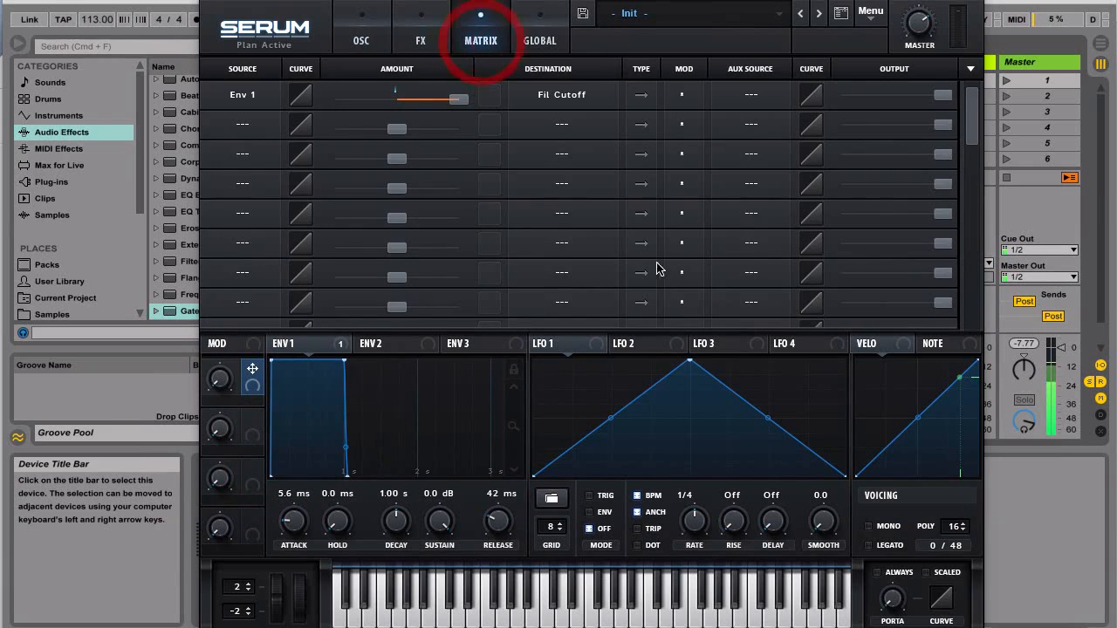
left_click(748, 96)
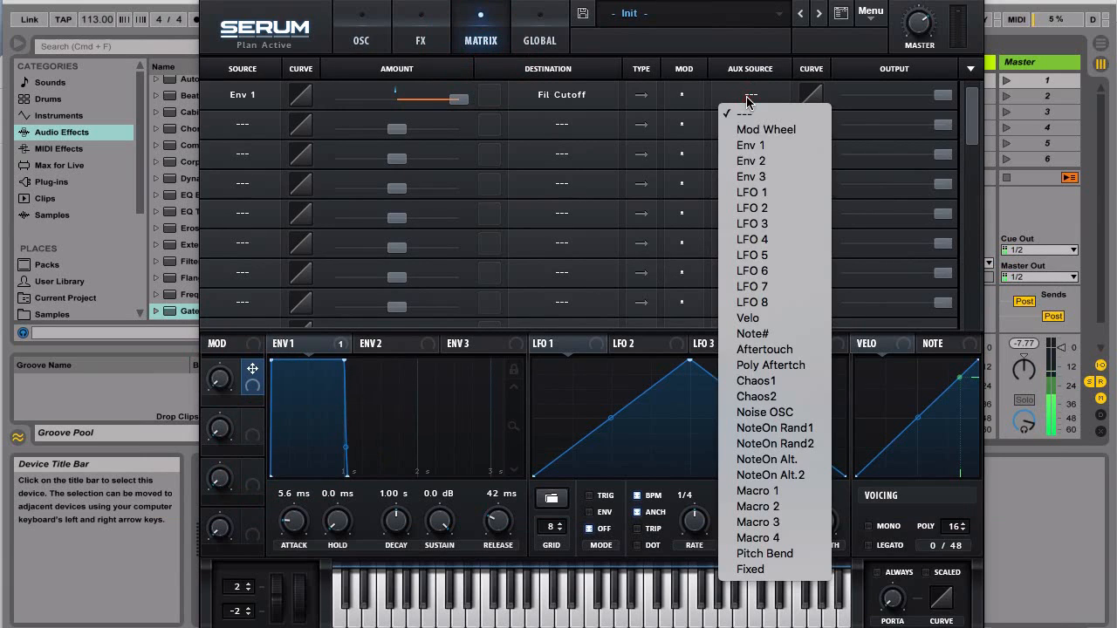
left_click(759, 491)
left_click(369, 37)
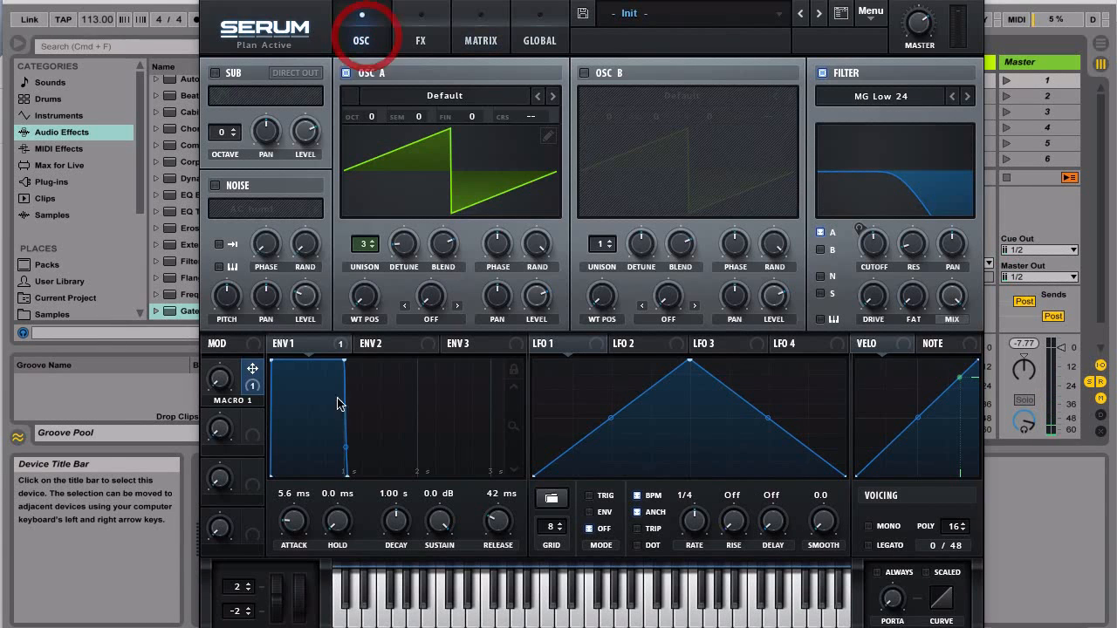
left_click_drag(220, 384, 218, 329)
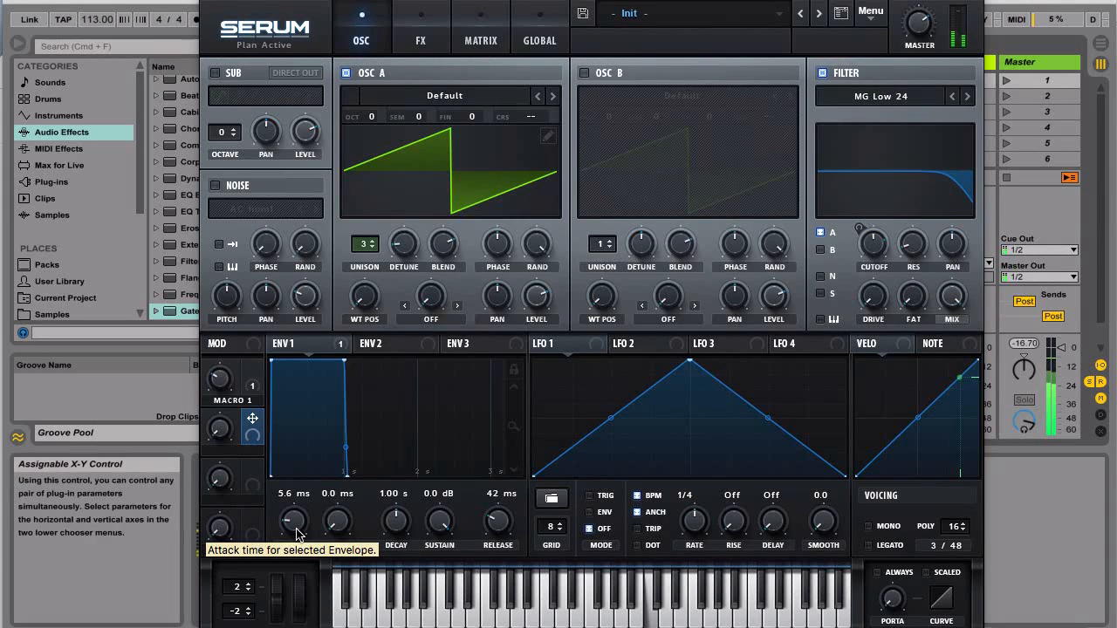
Set Env 1's attack to 4.5 ms and assign Macro 2 to modulate the attack
mouse_move(296, 534)
left_mouse_down()
mouse_move(300, 490)
mouse_move(295, 536)
left_mouse_up()
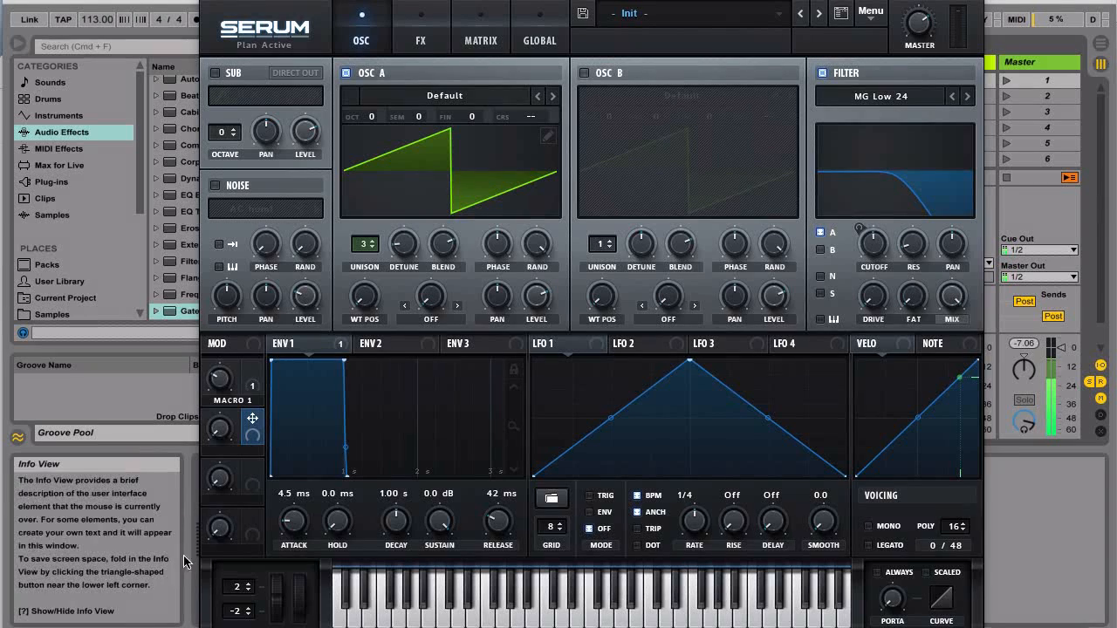
left_click_drag(252, 422, 280, 532)
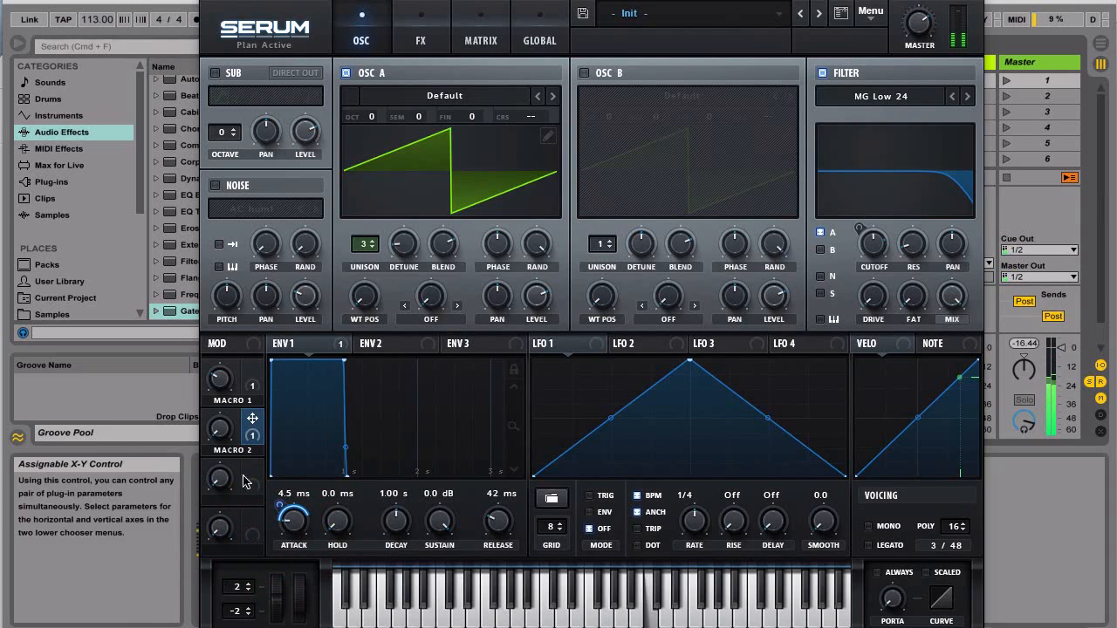
Sweep Macro 2 to audition its effect on Env 1's attack
left_click_drag(222, 428, 212, 349)
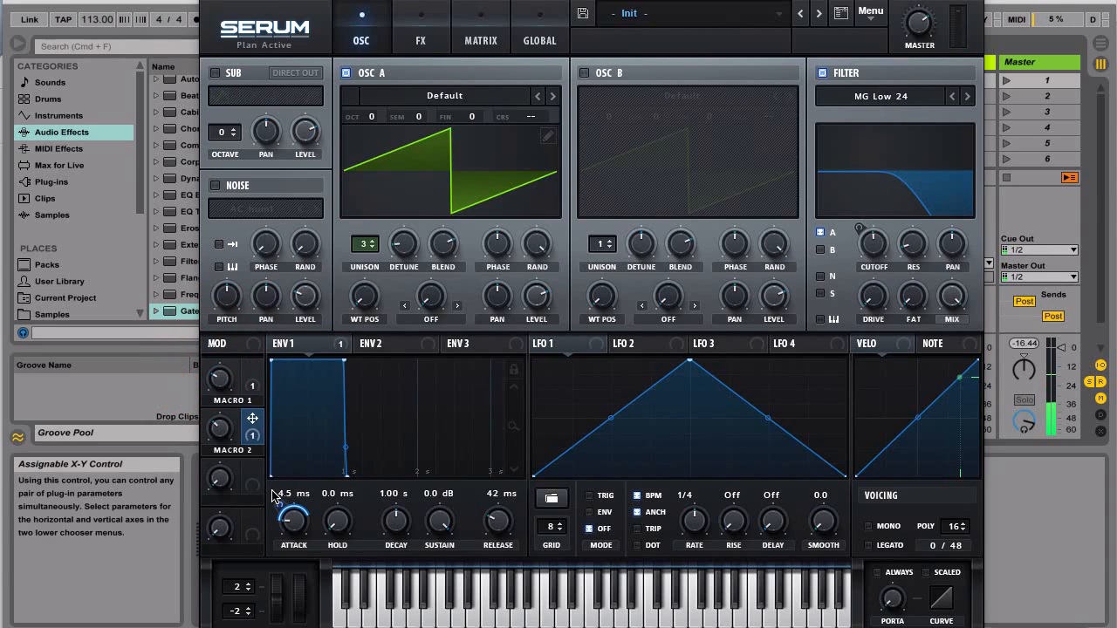
left_click_drag(220, 429, 219, 434)
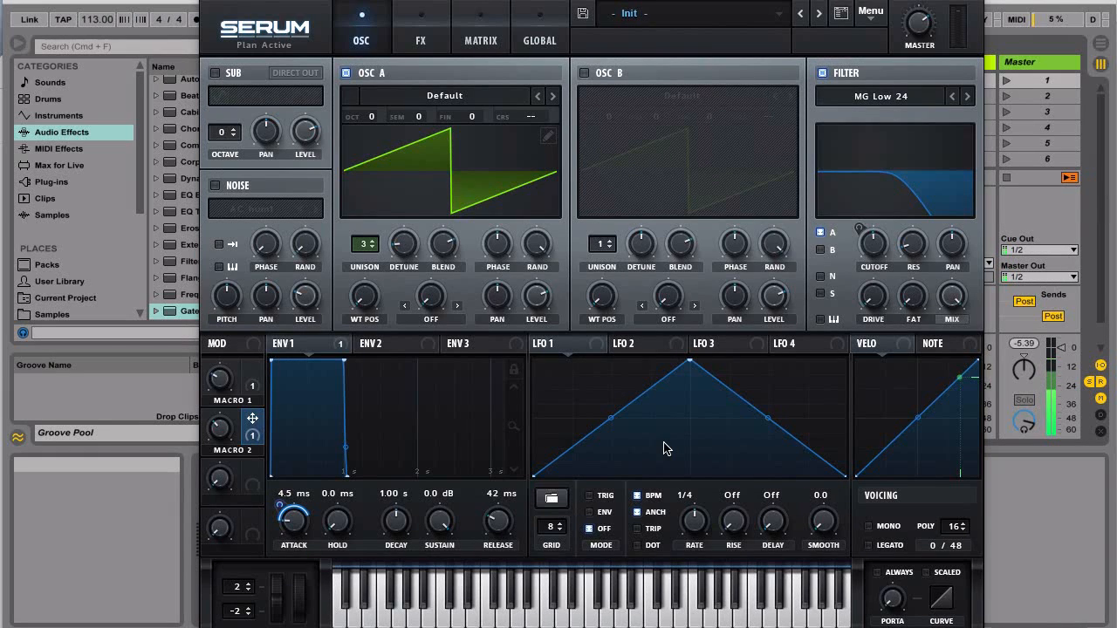
Add two points to the LFO 1 shape and reposition its points so one cycle starts mid-height, peaks, crosses the middle and dips
double_click(612, 420)
double_click(765, 420)
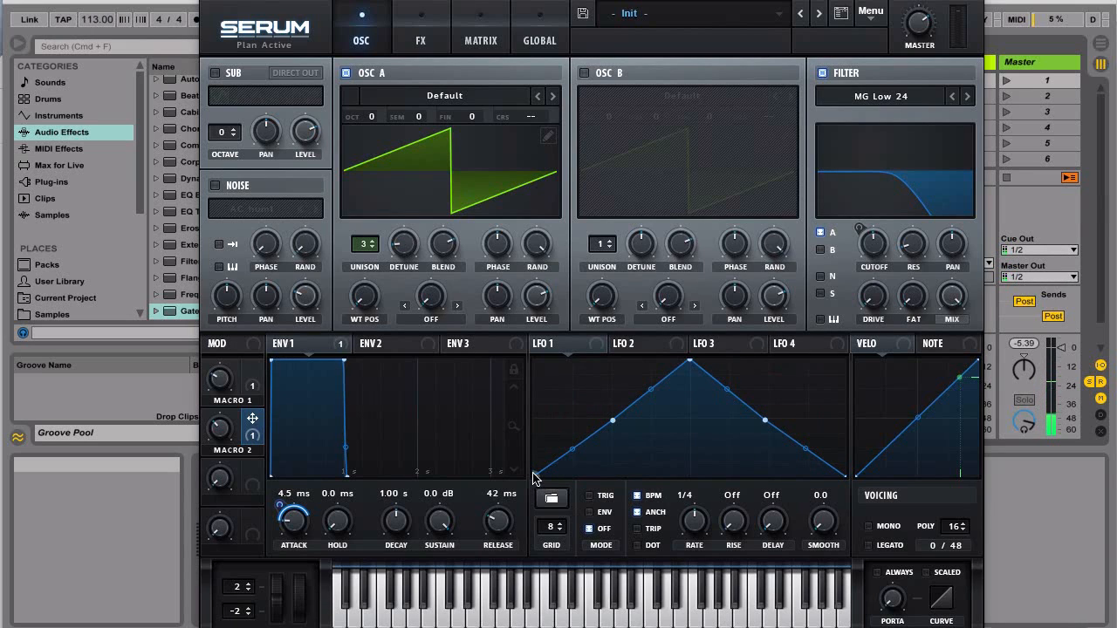
left_click_drag(534, 479, 533, 420)
left_click_drag(612, 420, 615, 359)
left_click_drag(681, 360, 689, 420)
left_click_drag(765, 420, 768, 480)
Curve the four LFO 1 segments between the points to round the shape into a sine wave
left_click_drag(573, 389, 570, 368)
left_click_drag(650, 394, 652, 368)
left_click_drag(730, 451, 729, 473)
left_click_drag(807, 449, 808, 467)
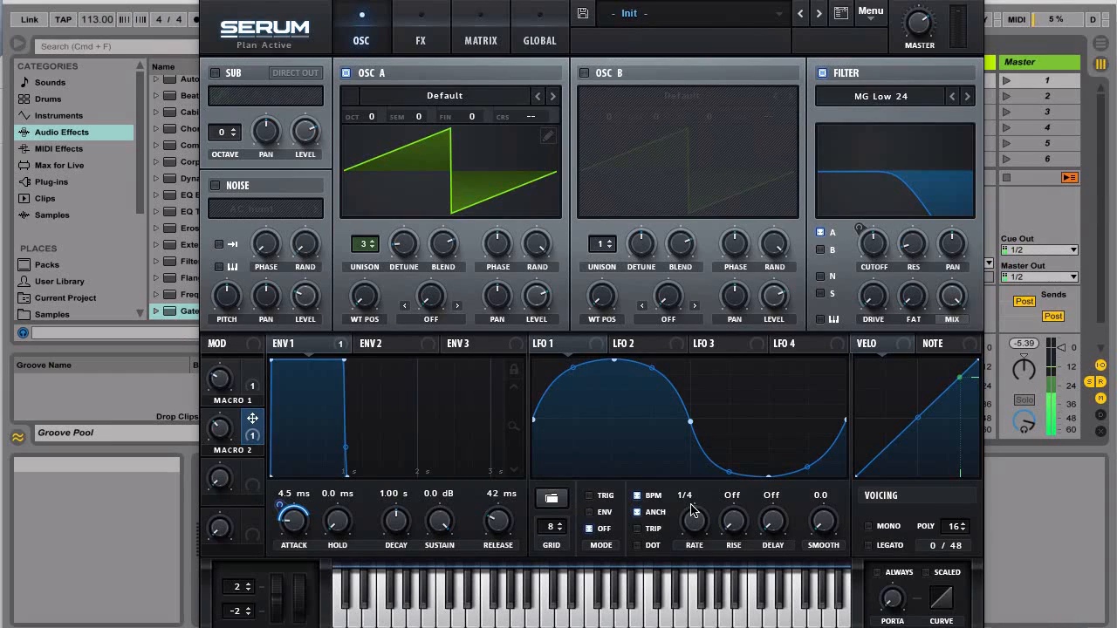
Assign LFO 1 to modulate Osc A's coarse pitch and reduce the modulation depth to a very small amount
left_click(569, 350)
left_click_drag(536, 348, 529, 122)
left_click(529, 119)
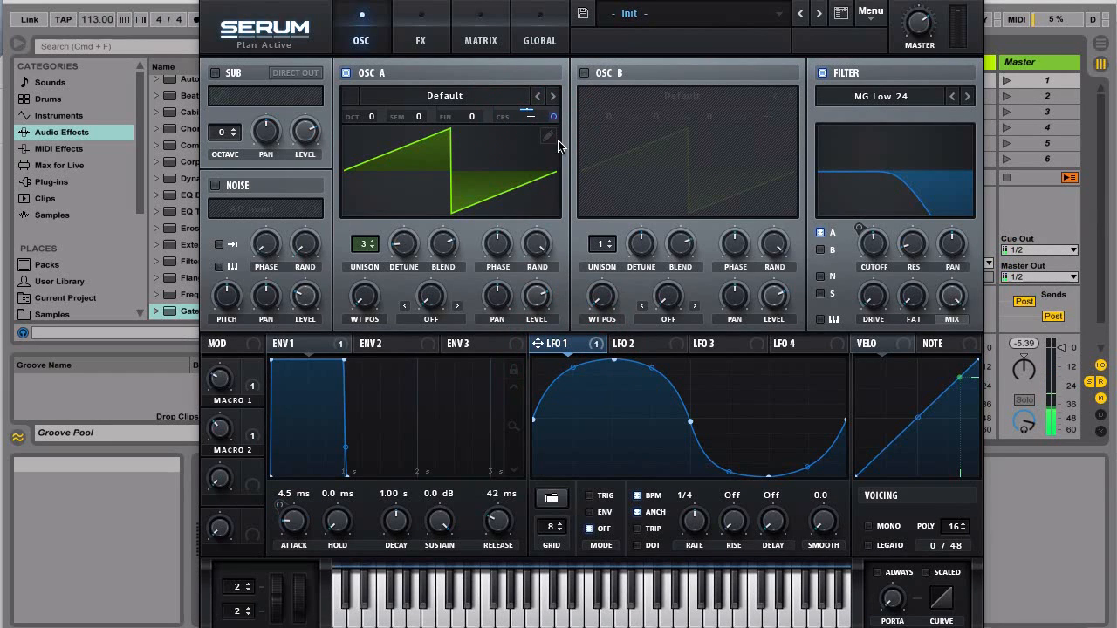
mouse_move(552, 117)
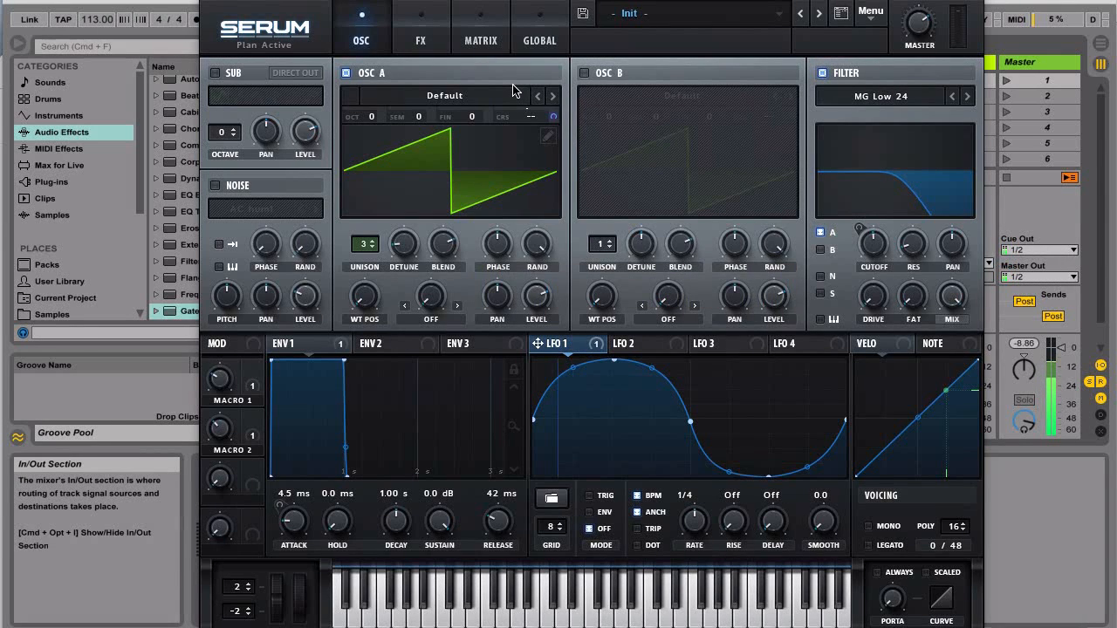
Make Macro 3 the aux source of the LFO 1 to Osc A coarse pitch routing
left_click(479, 41)
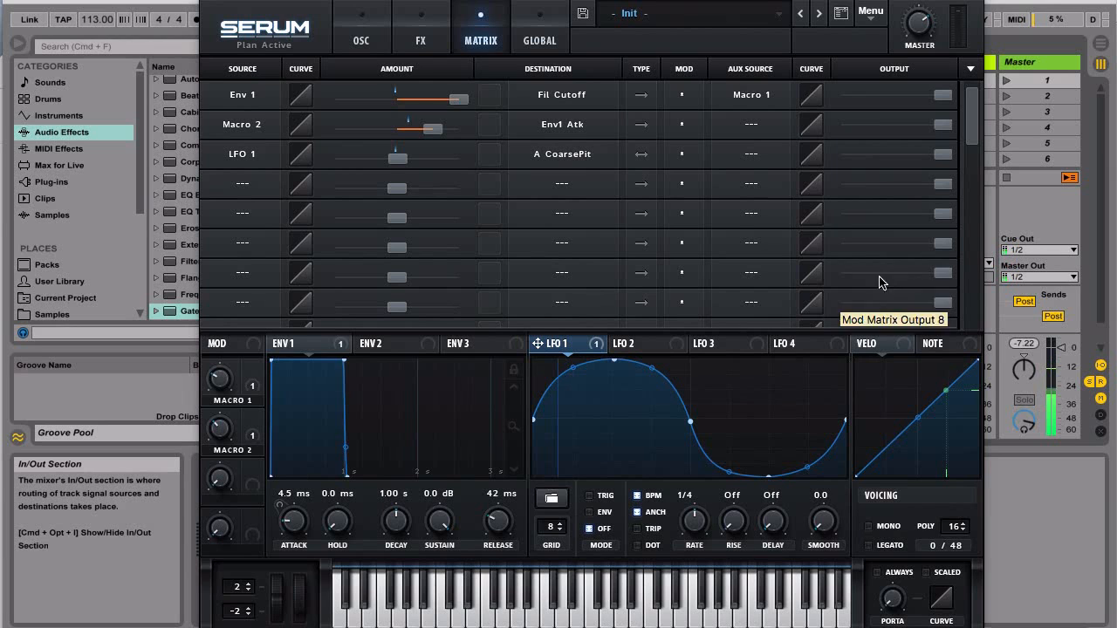
left_click(750, 154)
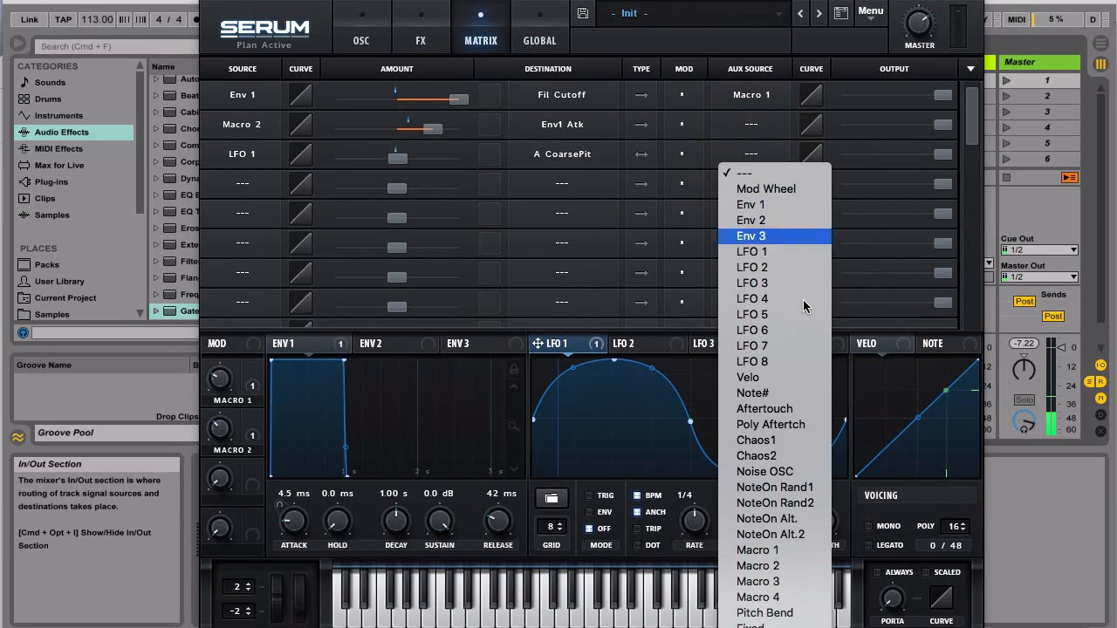
left_click(758, 582)
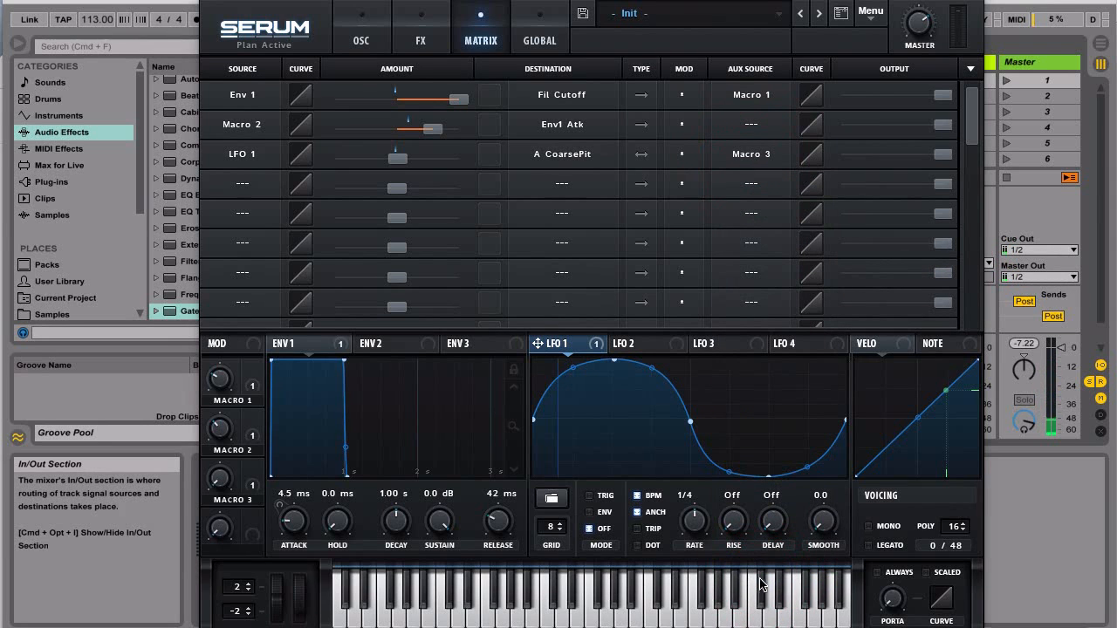
Lower the output of the LFO 1 to Osc A coarse pitch routing to about half and set Macro 3 to 33%
left_click(943, 155)
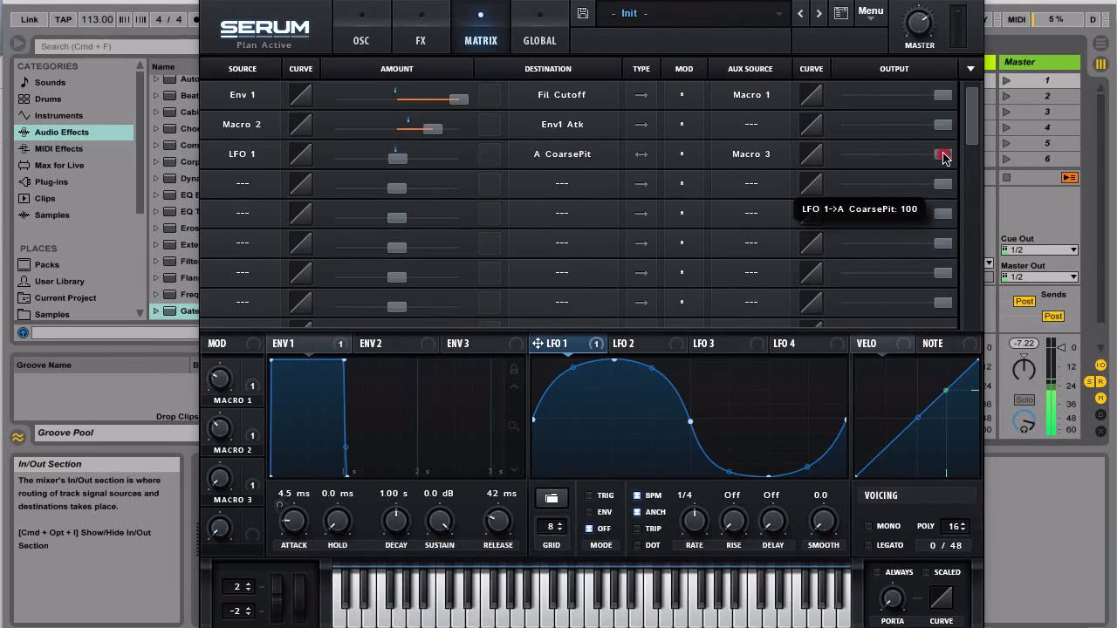
left_click_drag(939, 158, 916, 161)
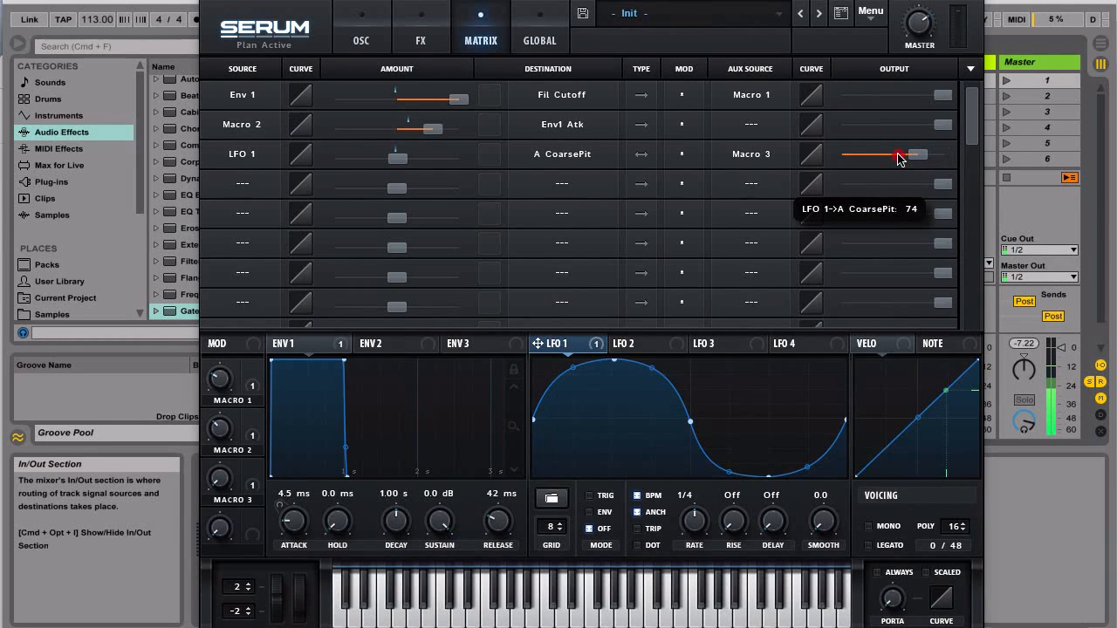
left_click_drag(899, 158, 890, 158)
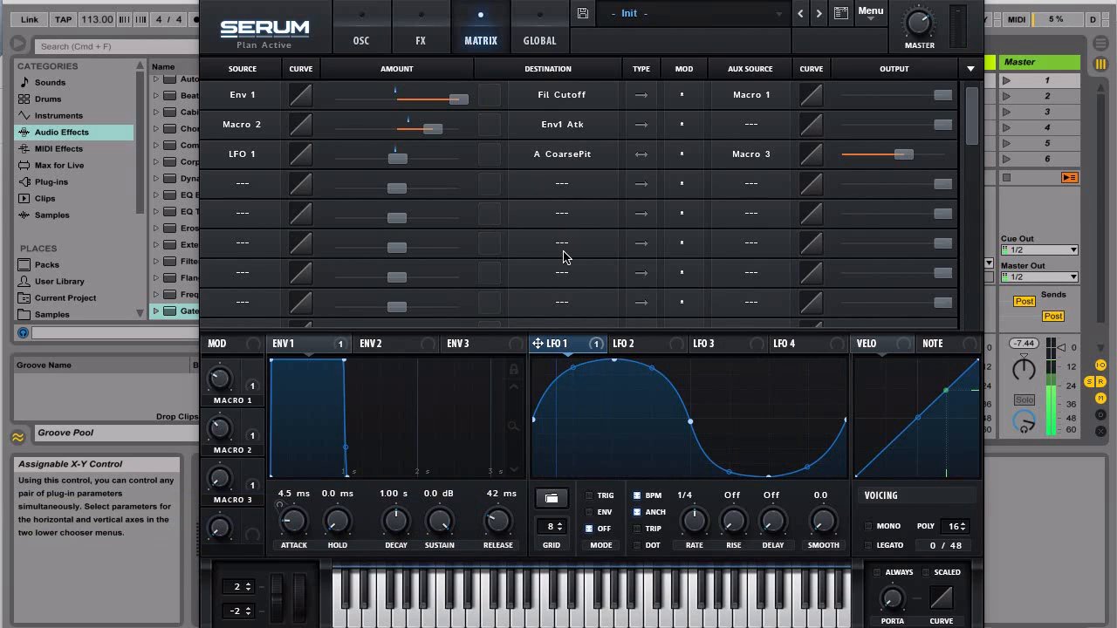
left_click_drag(217, 482, 229, 508)
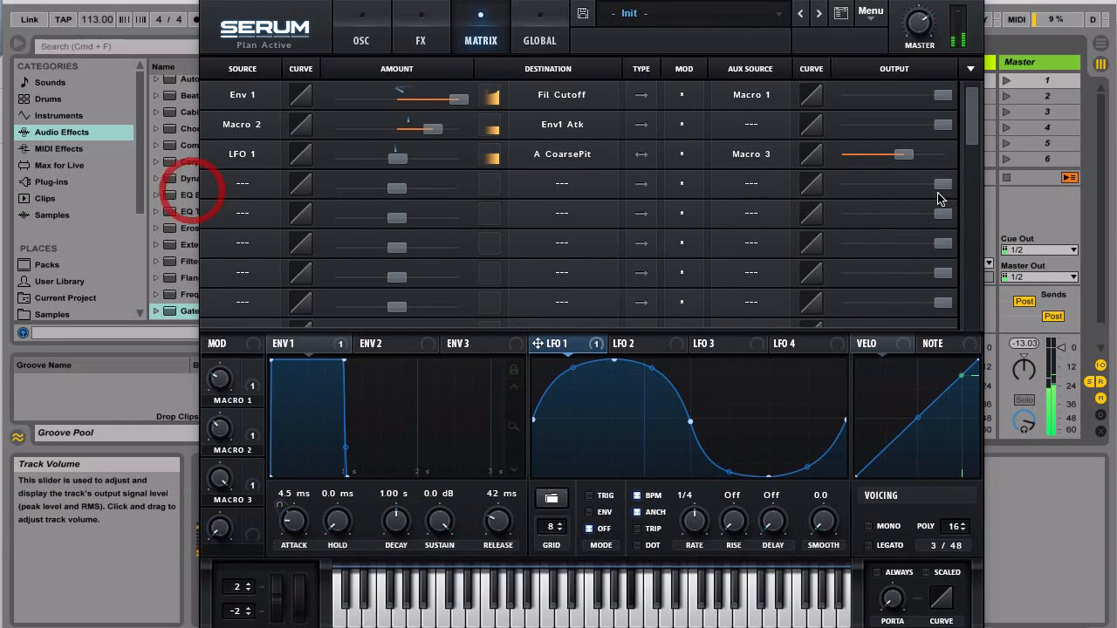
left_click_drag(950, 164, 969, 155)
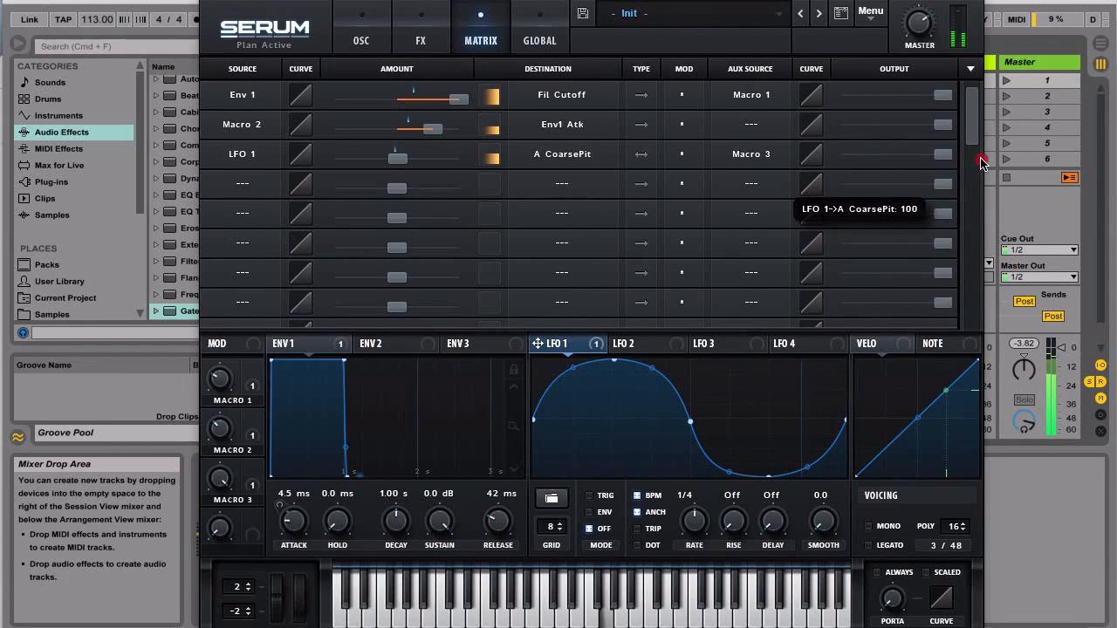
left_click_drag(984, 162, 889, 157)
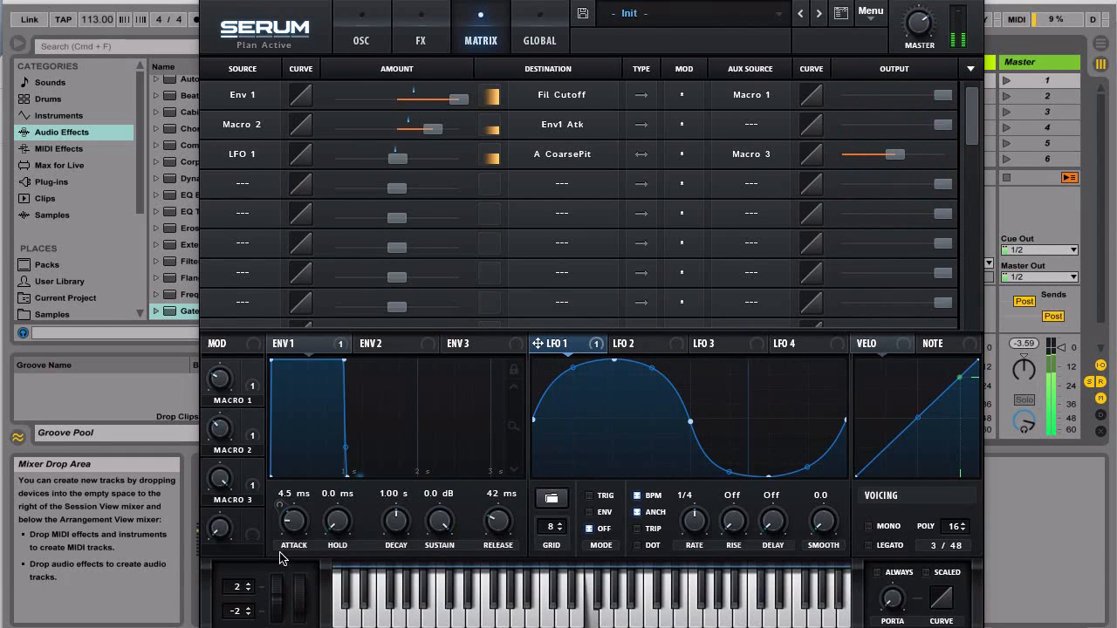
left_click_drag(225, 485, 212, 604)
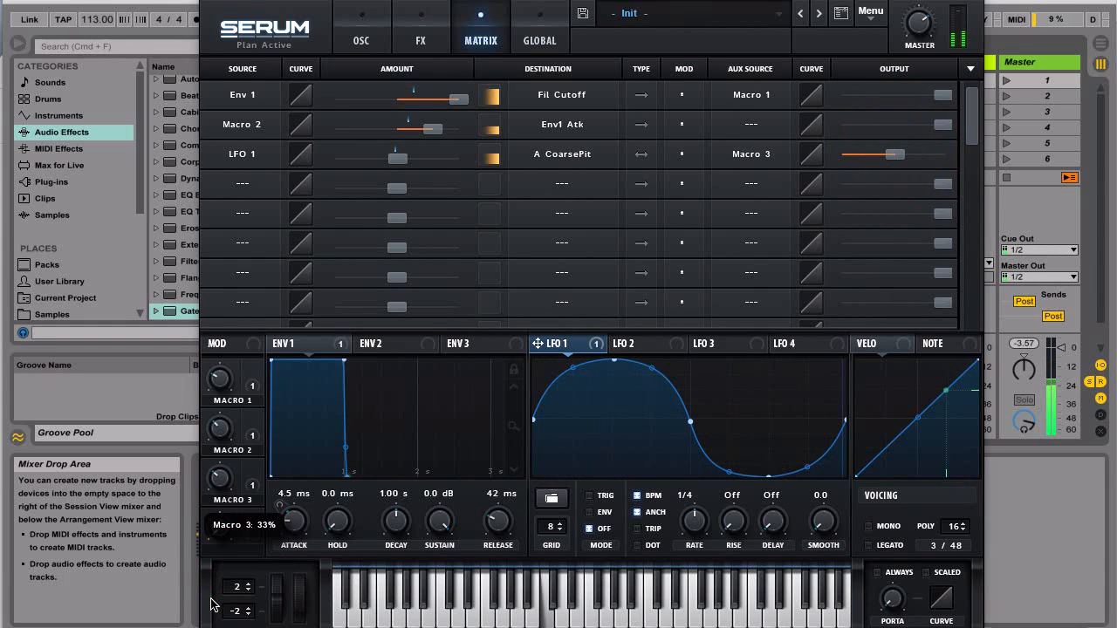
left_click(212, 602)
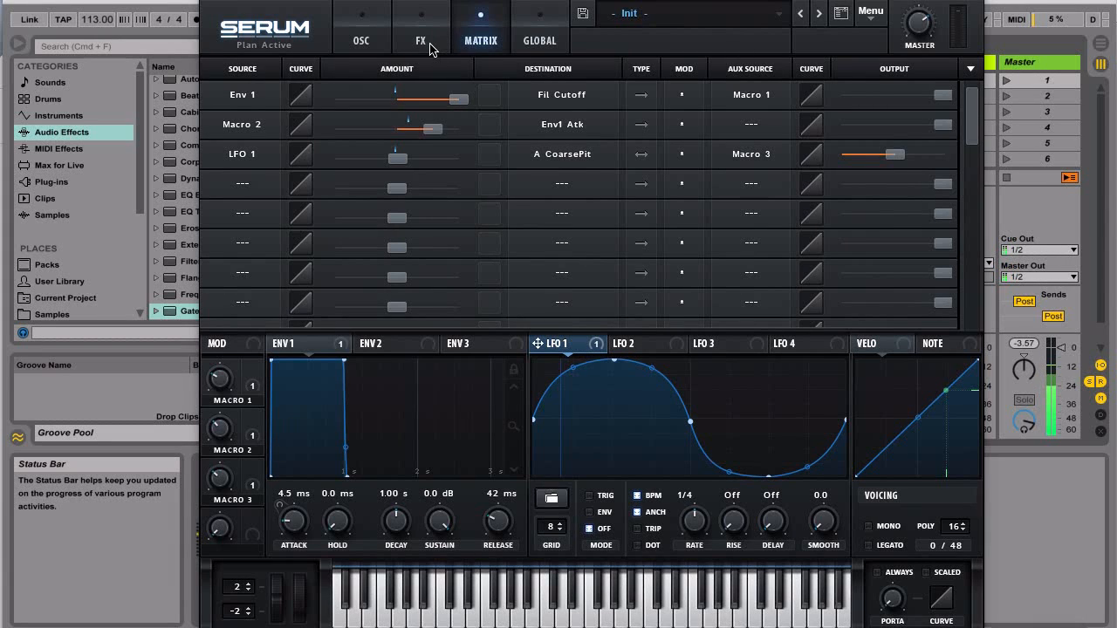
Enable the Tube distortion with its drive turned down, assign Macro 4 to modulate the drive, and sweep the macro
left_click(422, 41)
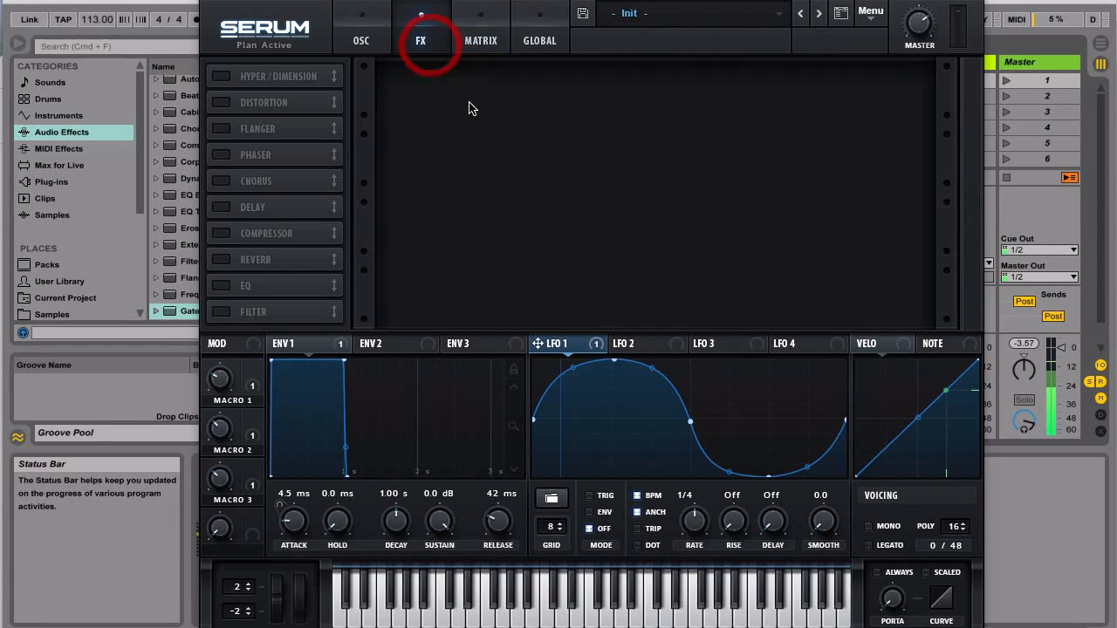
left_click(222, 102)
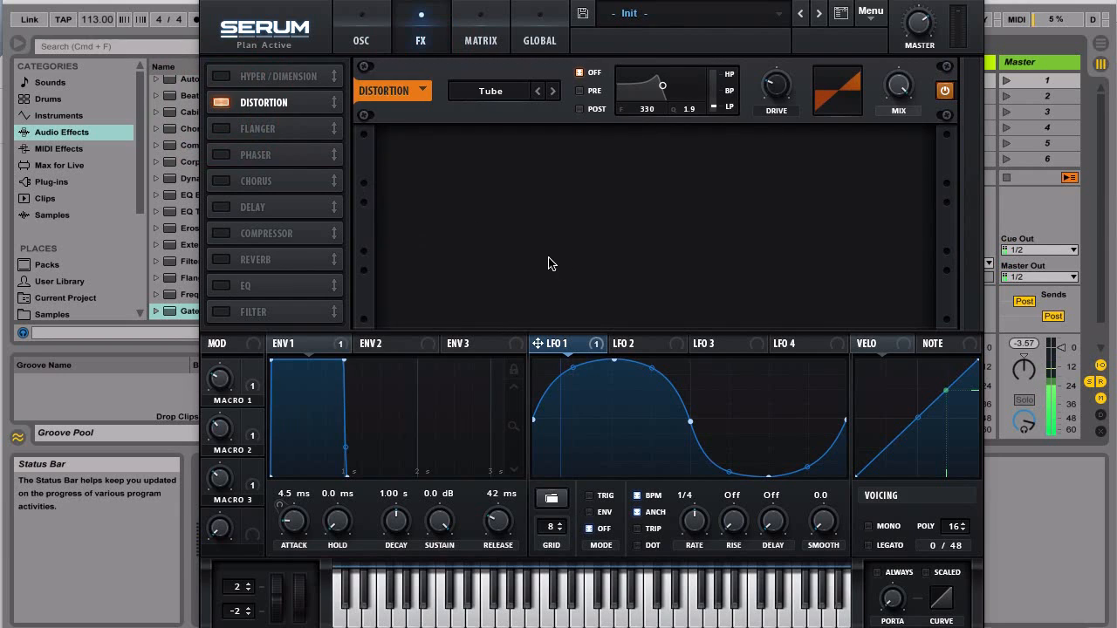
left_click_drag(776, 91, 792, 228)
left_click_drag(251, 518, 777, 94)
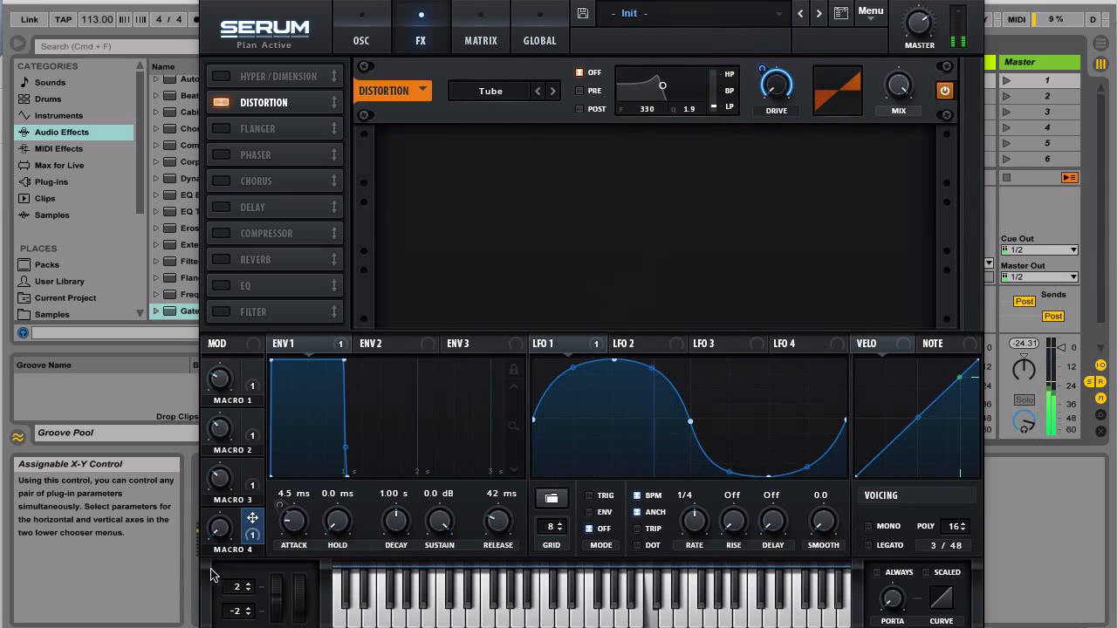
left_click_drag(221, 527, 259, 577)
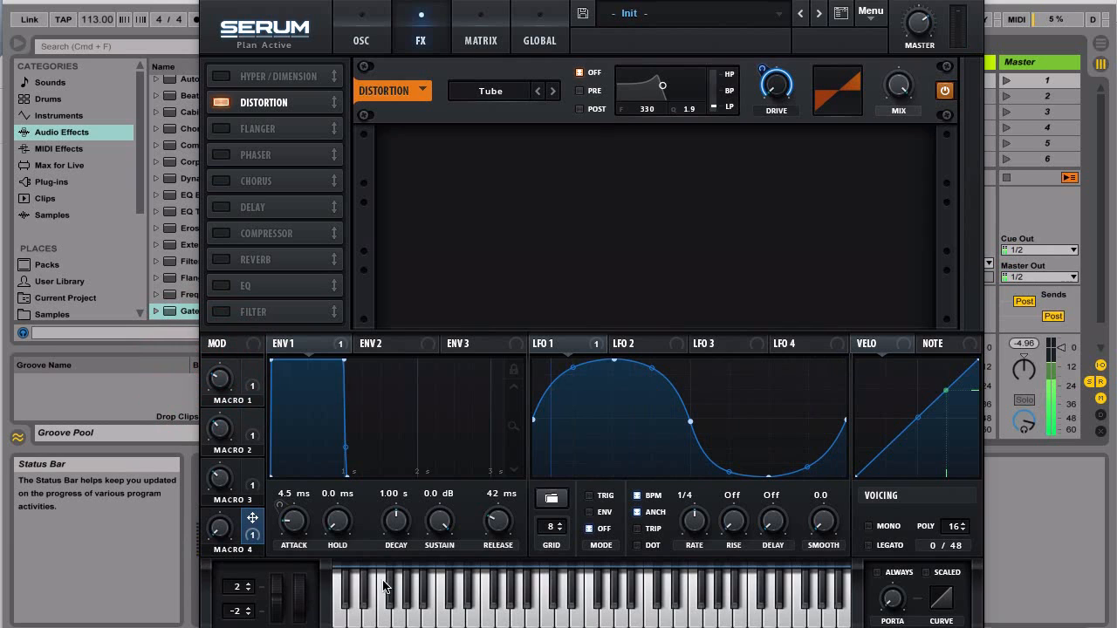
Enable the compressor, turn up its threshold and gain, and shorten its attack
left_click(220, 233)
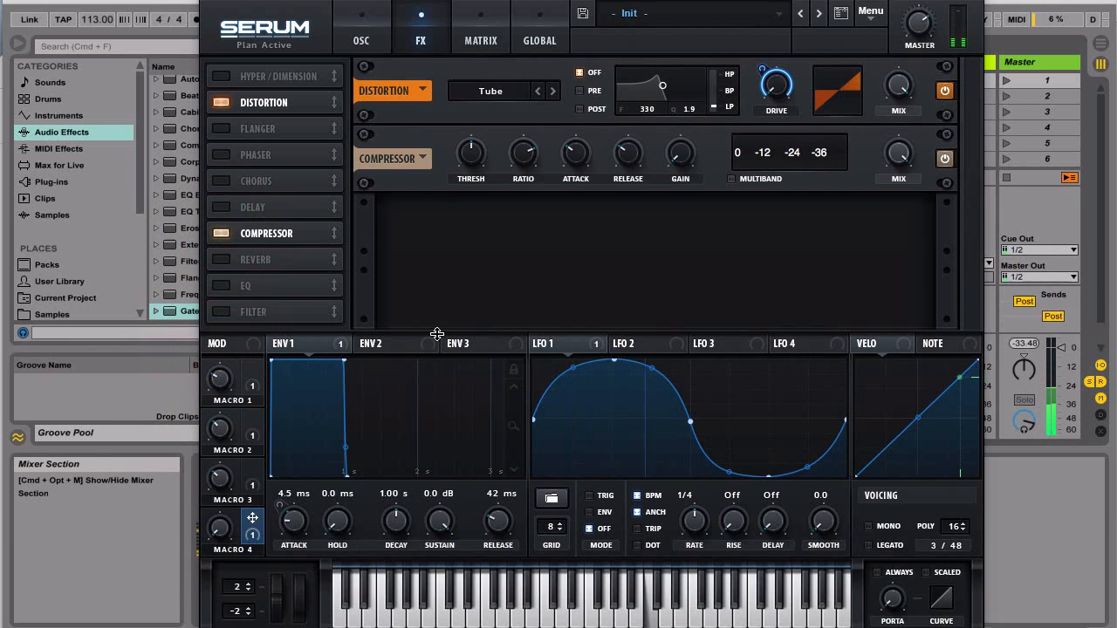
mouse_move(472, 161)
left_click_drag(472, 161, 456, 101)
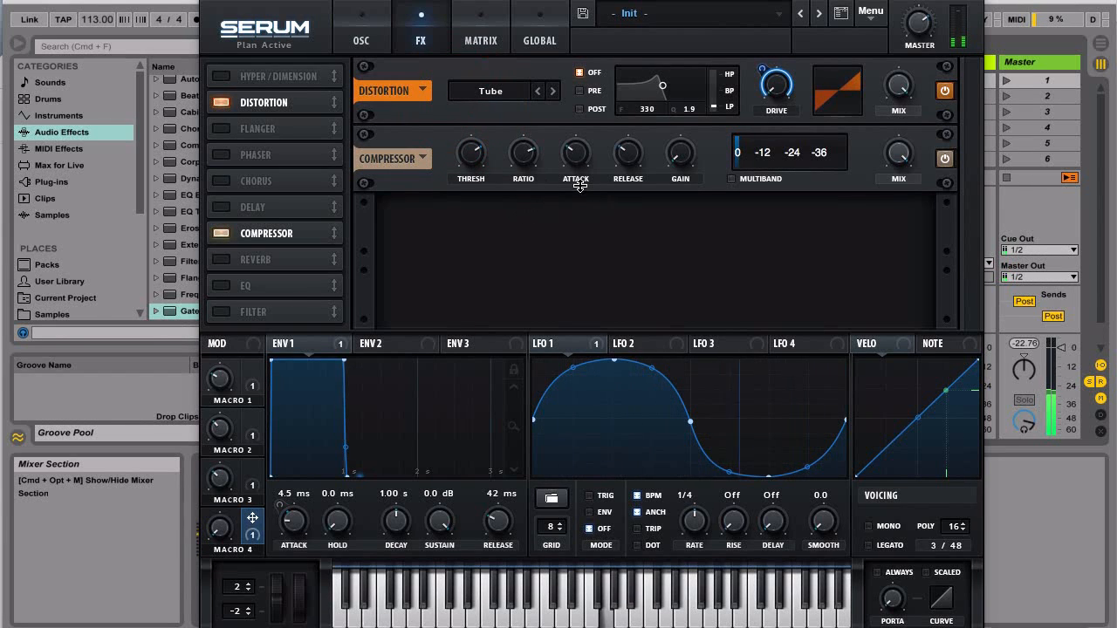
mouse_move(576, 162)
mouse_move(576, 167)
left_mouse_down()
mouse_move(576, 126)
mouse_move(576, 178)
left_mouse_up()
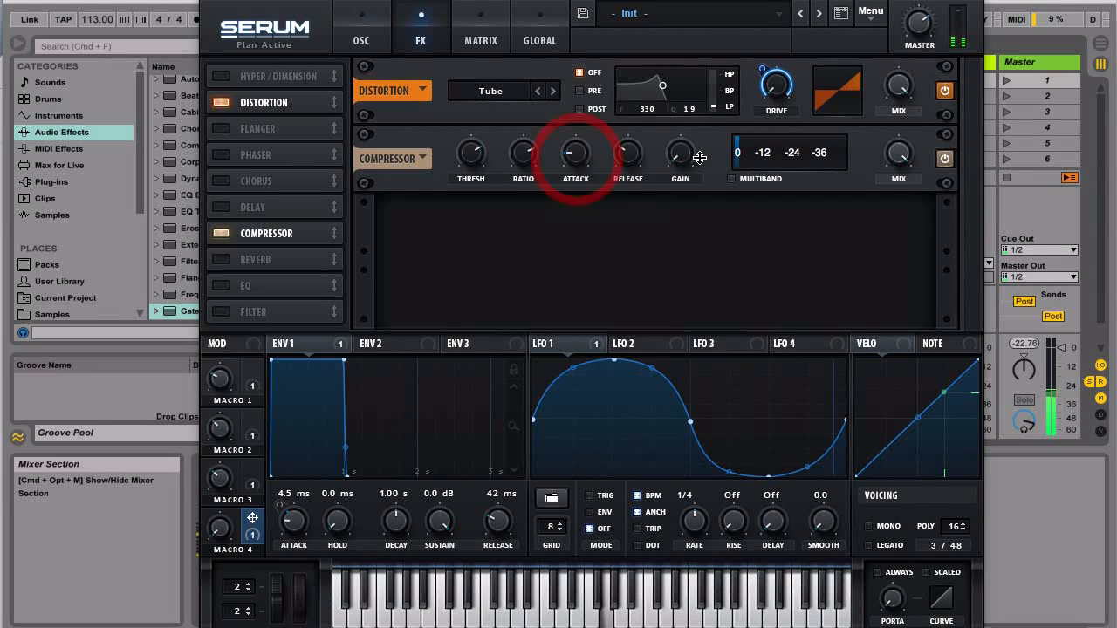
left_click_drag(679, 162, 668, 50)
Turn the synth's master volume down slightly and check the lead track's level in the Live mixer
left_click_drag(918, 23, 917, 33)
left_click_drag(483, 2, 864, 1)
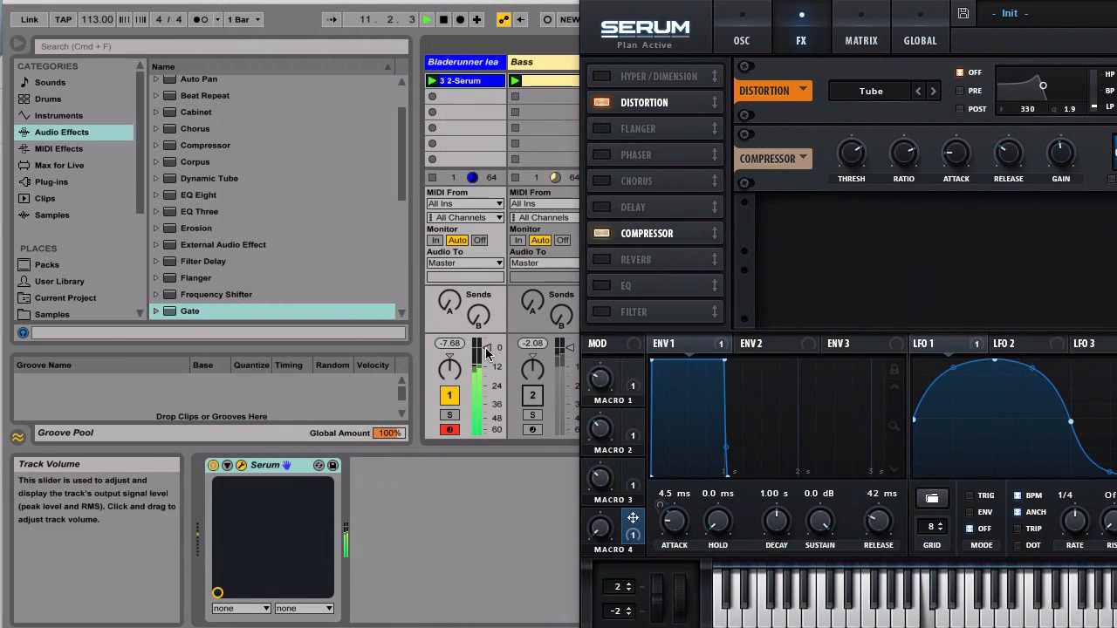
left_click_drag(790, 2, 409, 3)
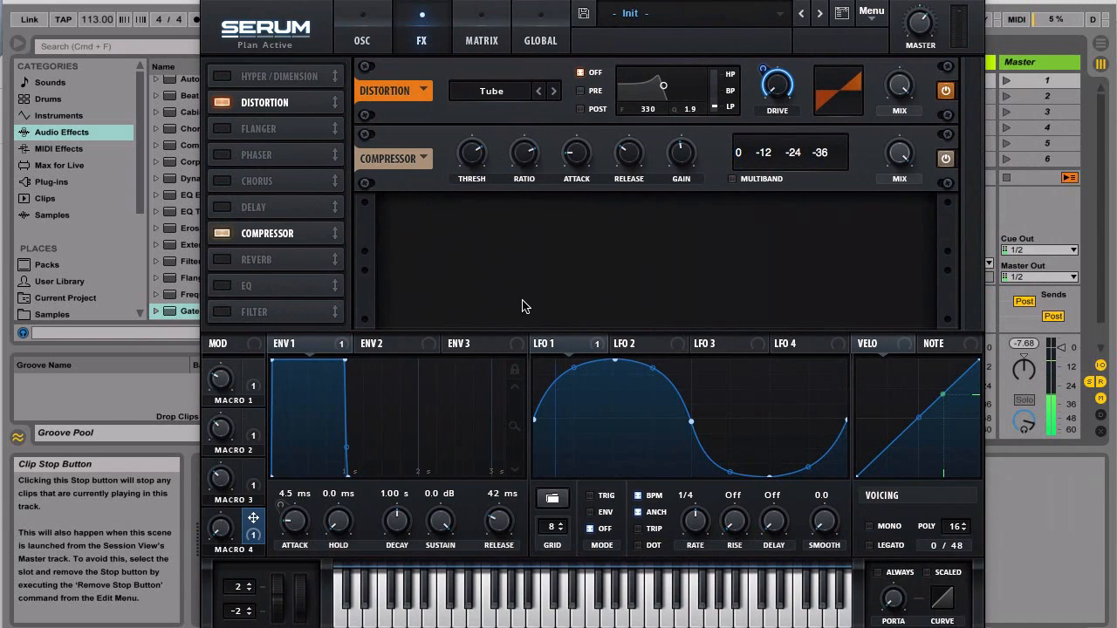
Enable the reverb in Plate mode, raise its width to maximum and set its mix to about 51%
left_click(220, 259)
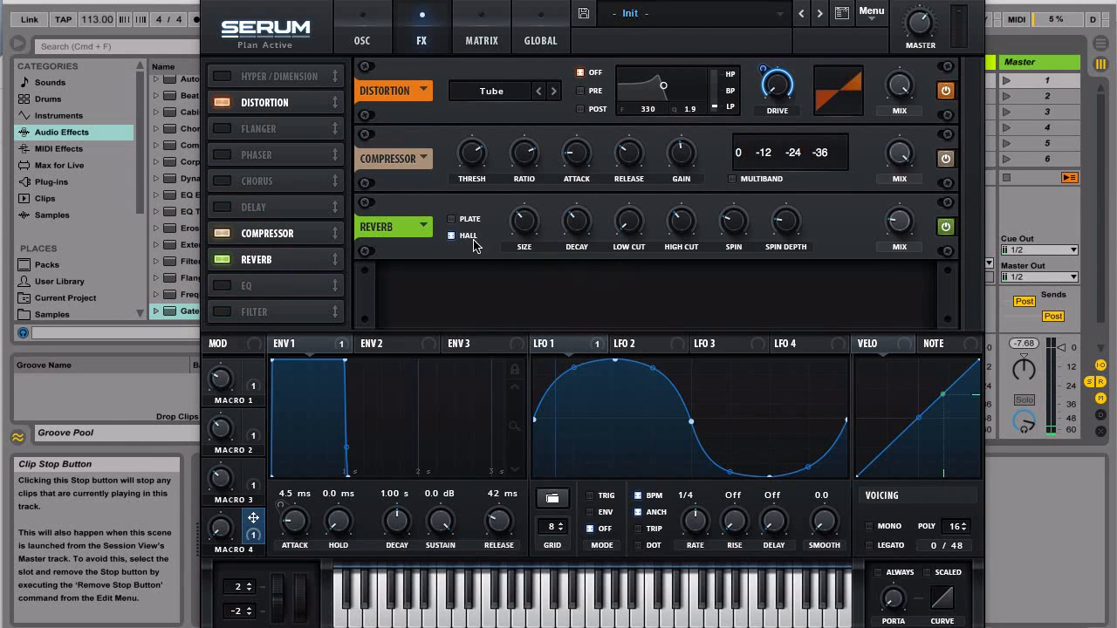
left_click(451, 219)
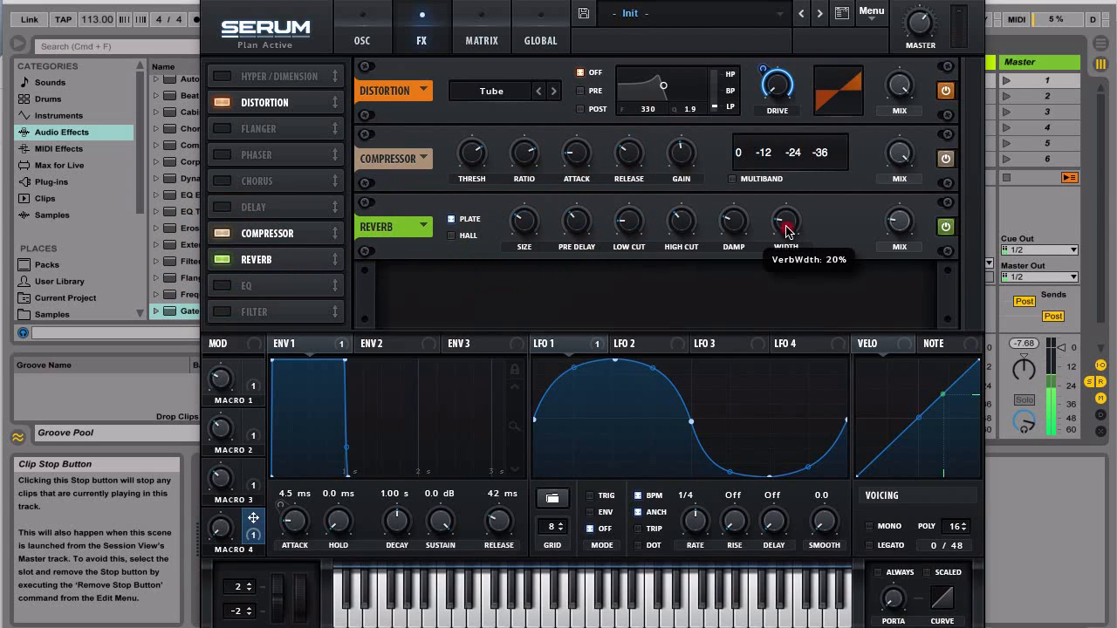
left_click_drag(785, 190, 767, 23)
left_click_drag(900, 223, 915, 448)
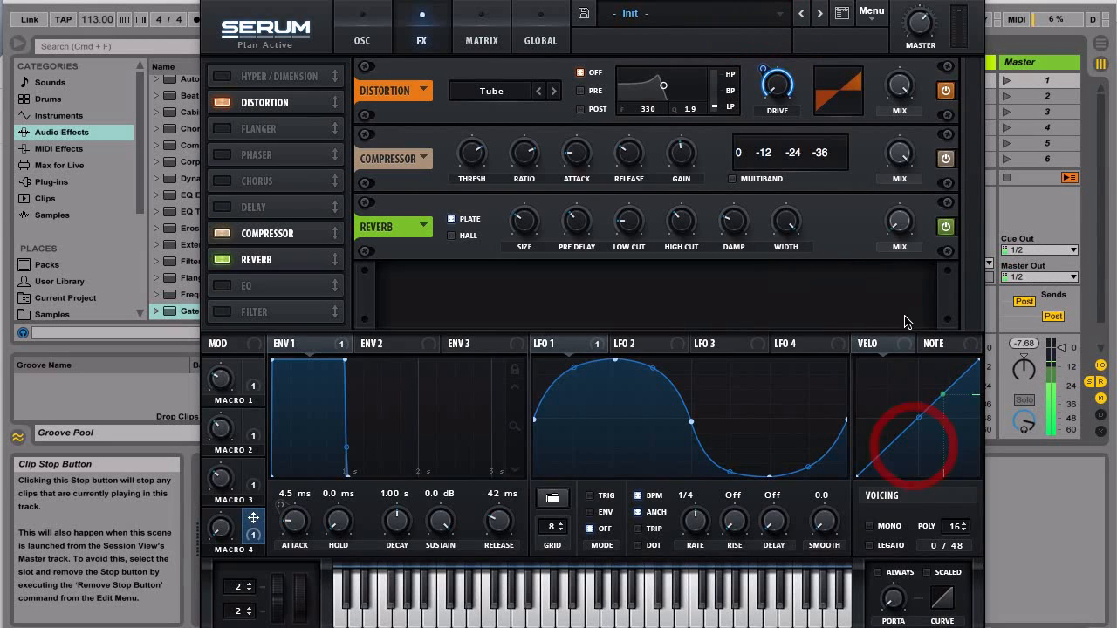
left_click_drag(900, 232, 903, 148)
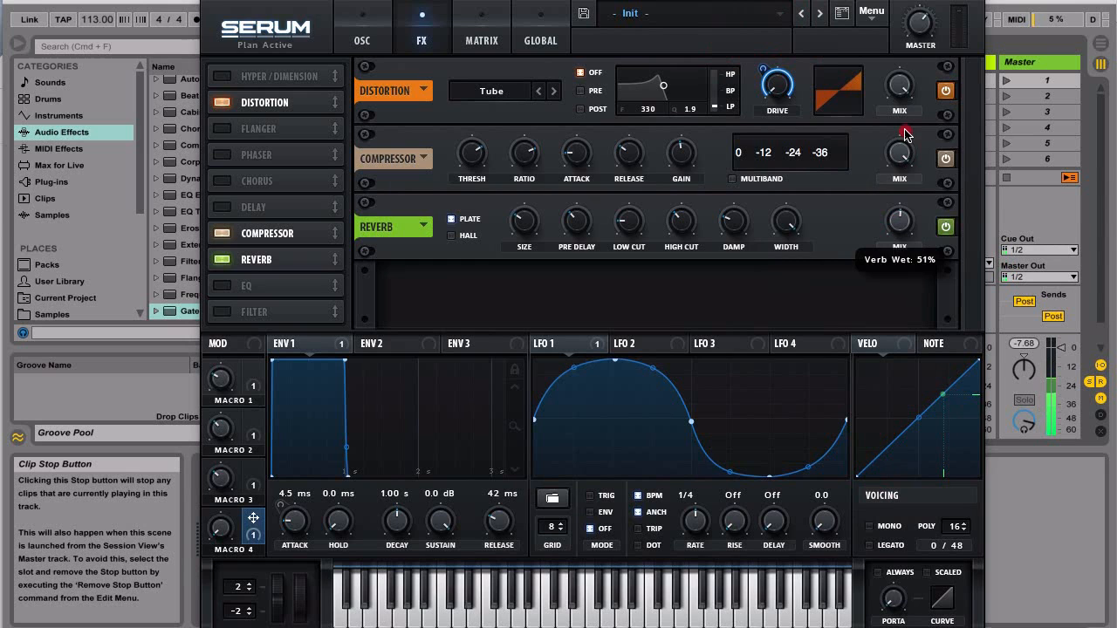
left_click_drag(905, 136, 905, 135)
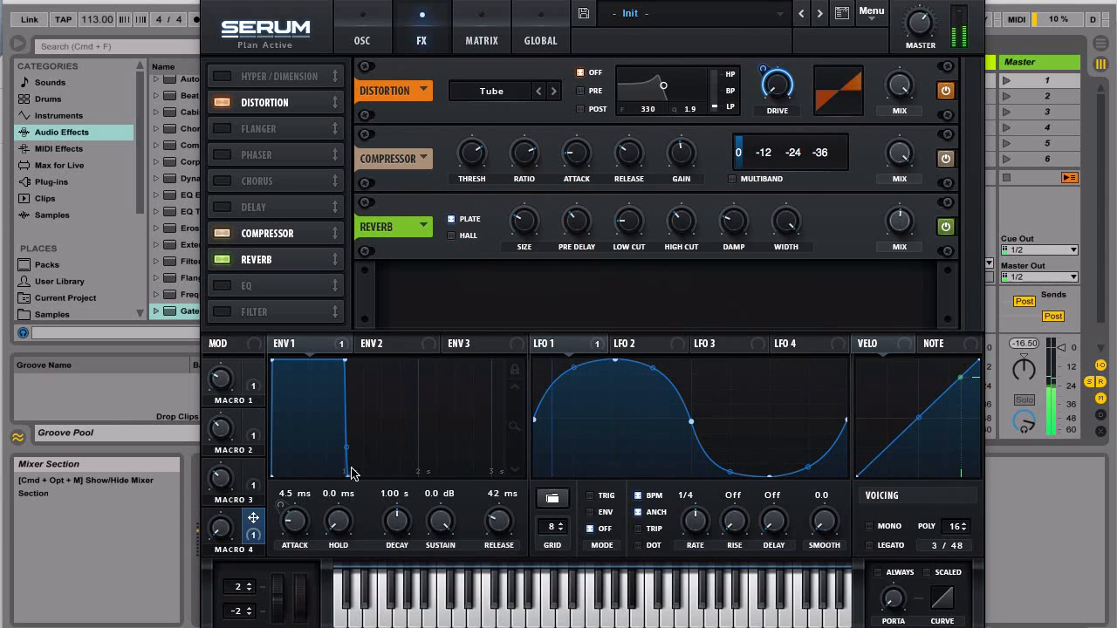
Adjust the Attack and Envelope macros while auditioning the finished patch
left_click(361, 34)
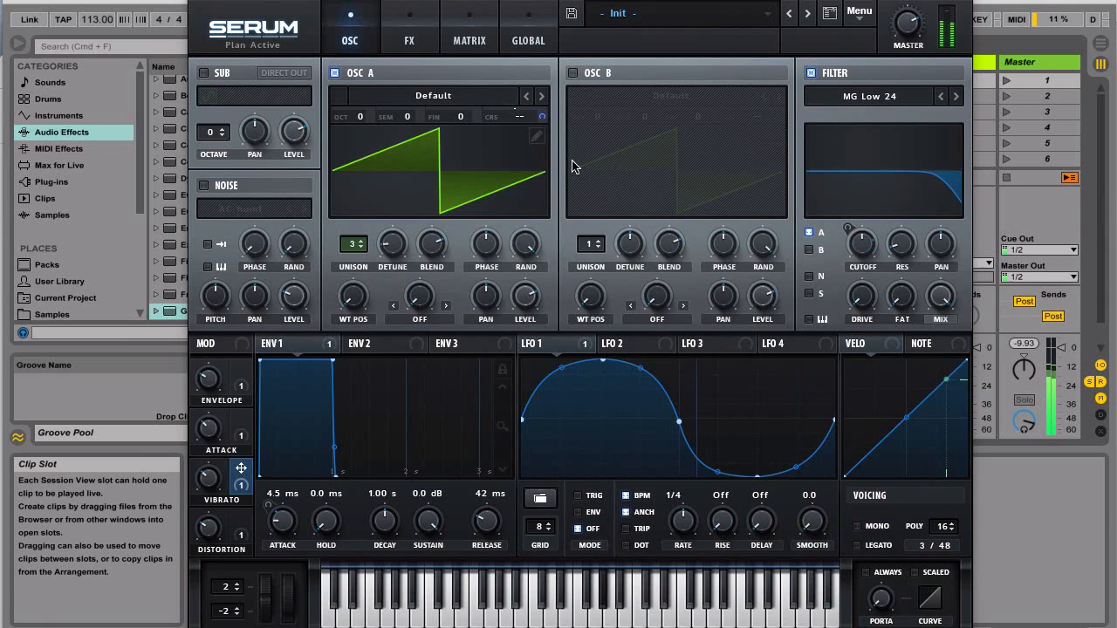
left_click(205, 447)
left_click_drag(205, 447, 204, 449)
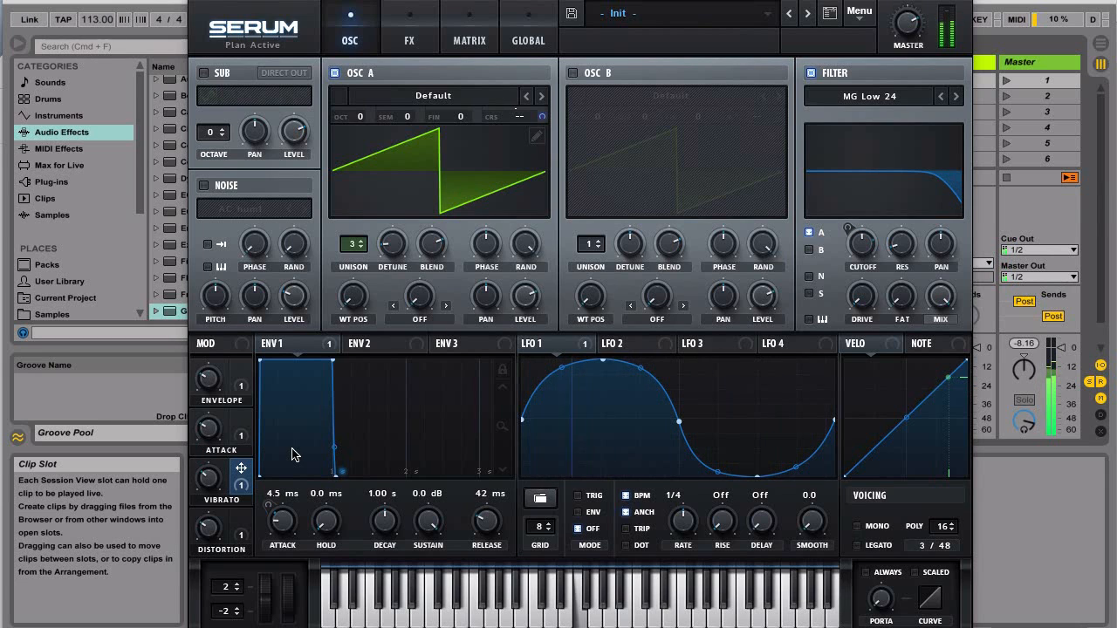
left_click(203, 392)
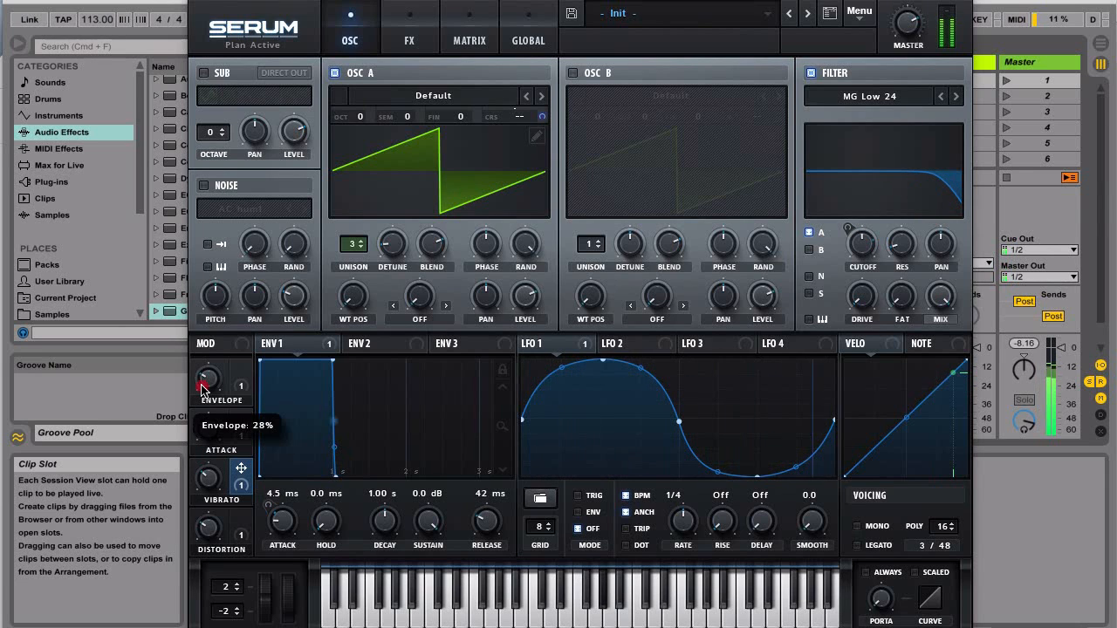
left_click_drag(204, 392, 206, 399)
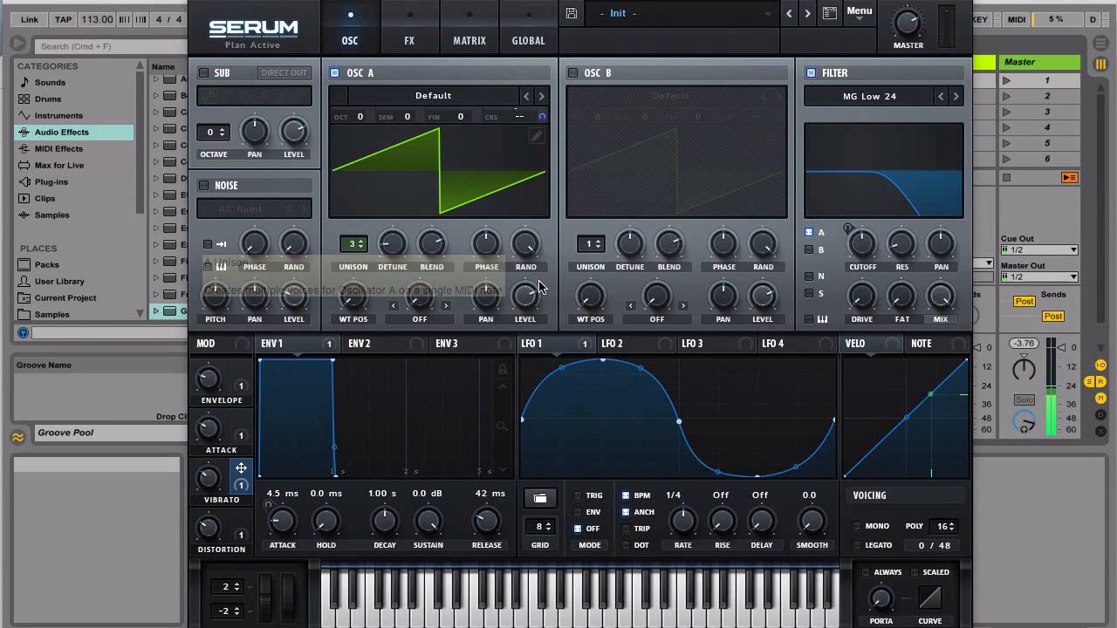
Review oscillator A's unison settings, the filter cutoff, and the matrix routing of Env 1 to the cutoff through Macro 1
left_click(395, 254)
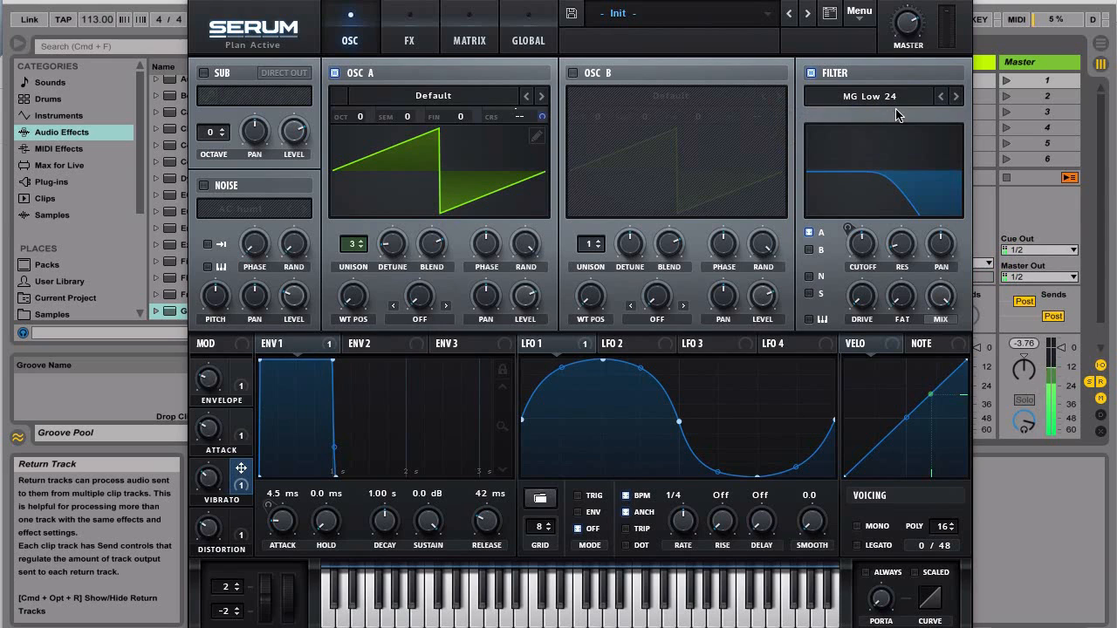
left_click(861, 249)
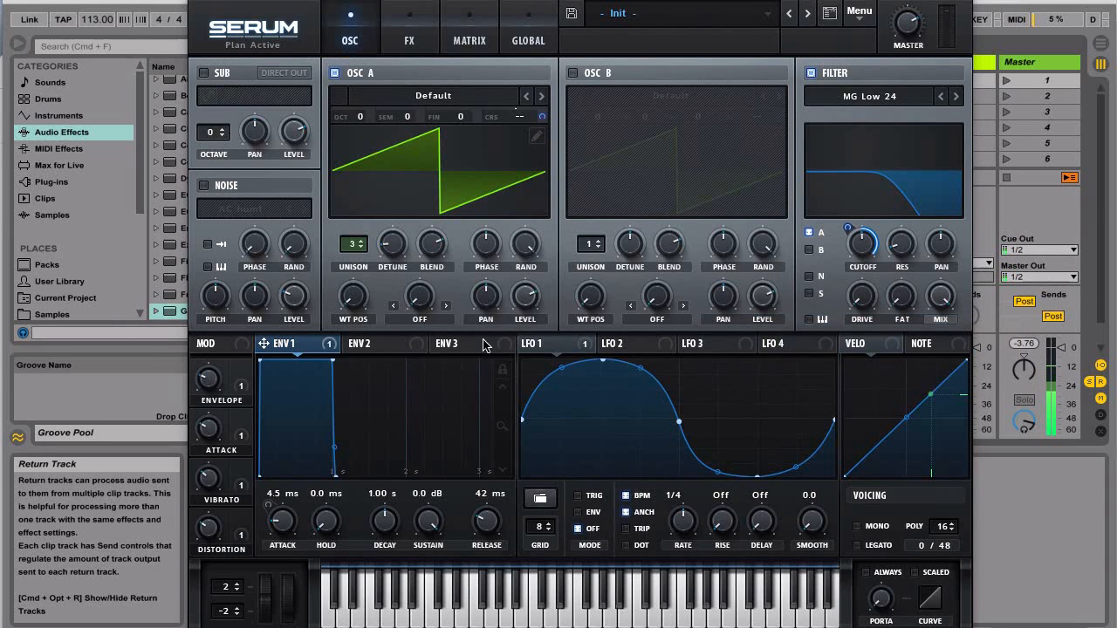
left_click_drag(850, 229, 850, 209)
left_click(465, 42)
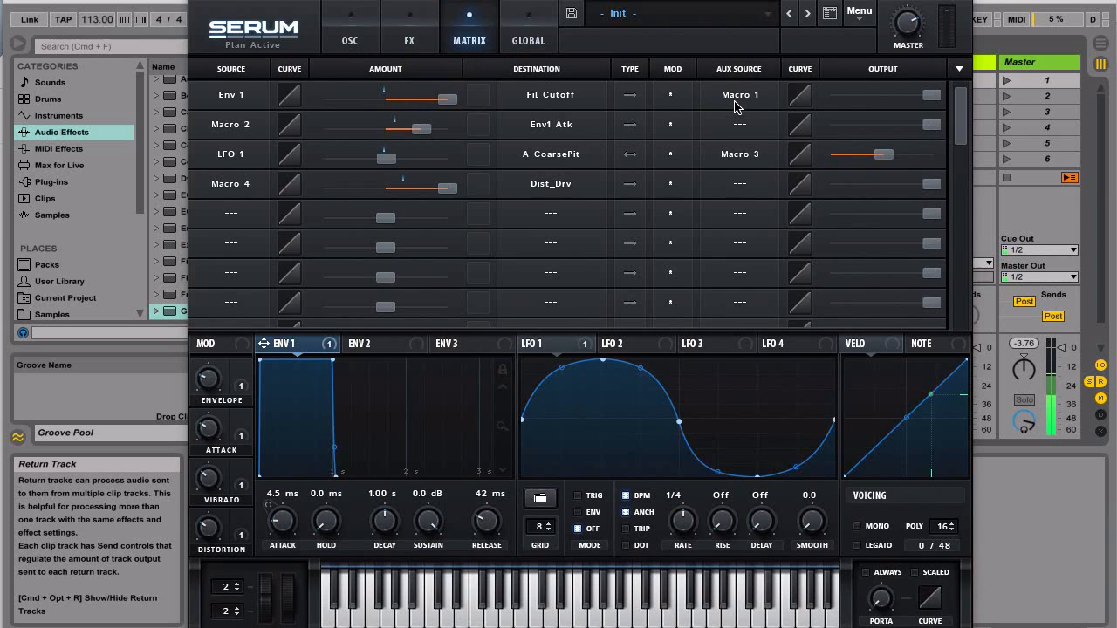
left_click(410, 40)
left_click(342, 38)
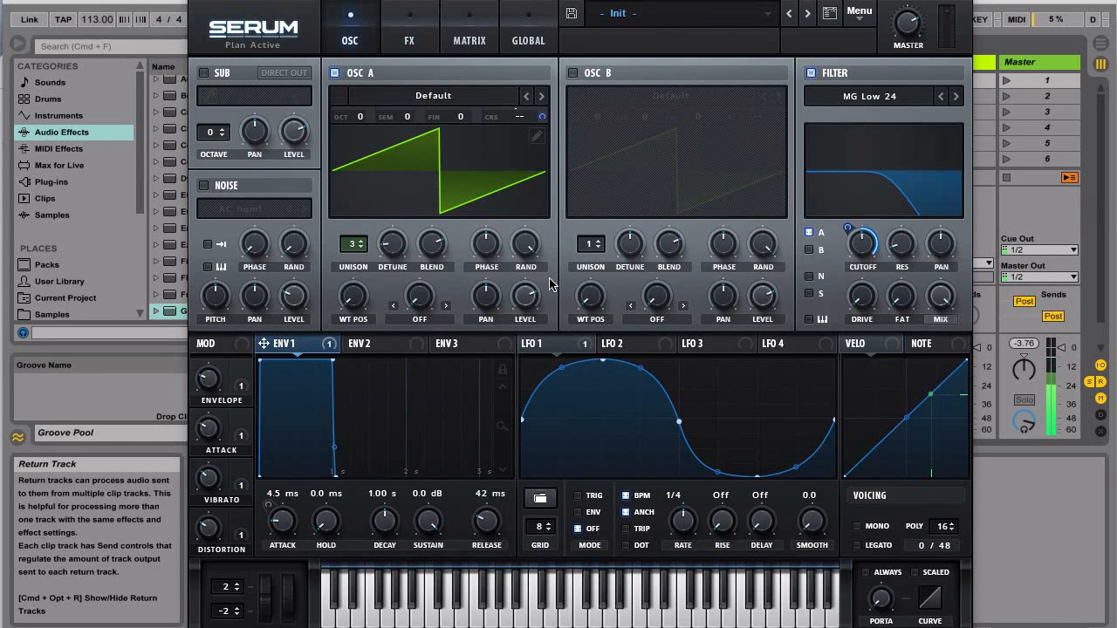
Review the LFO 1 vibrato routing to oscillator A's coarse pitch, including its Macro 3 control and output amount, and inspect the effects rack
mouse_move(524, 116)
left_click(542, 119)
left_click(469, 44)
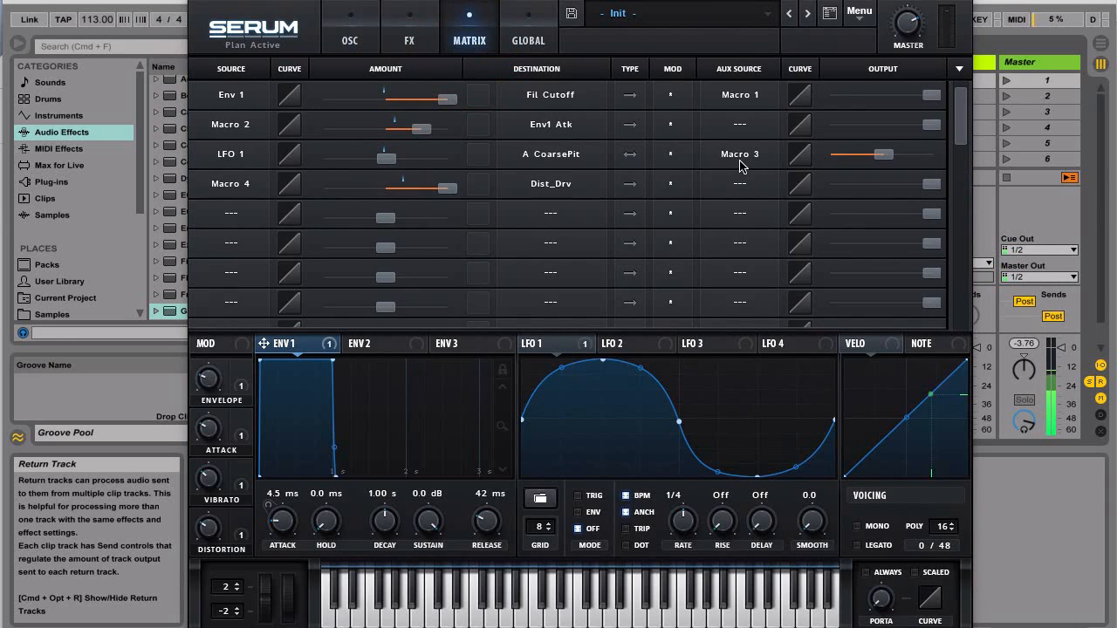
left_click(368, 37)
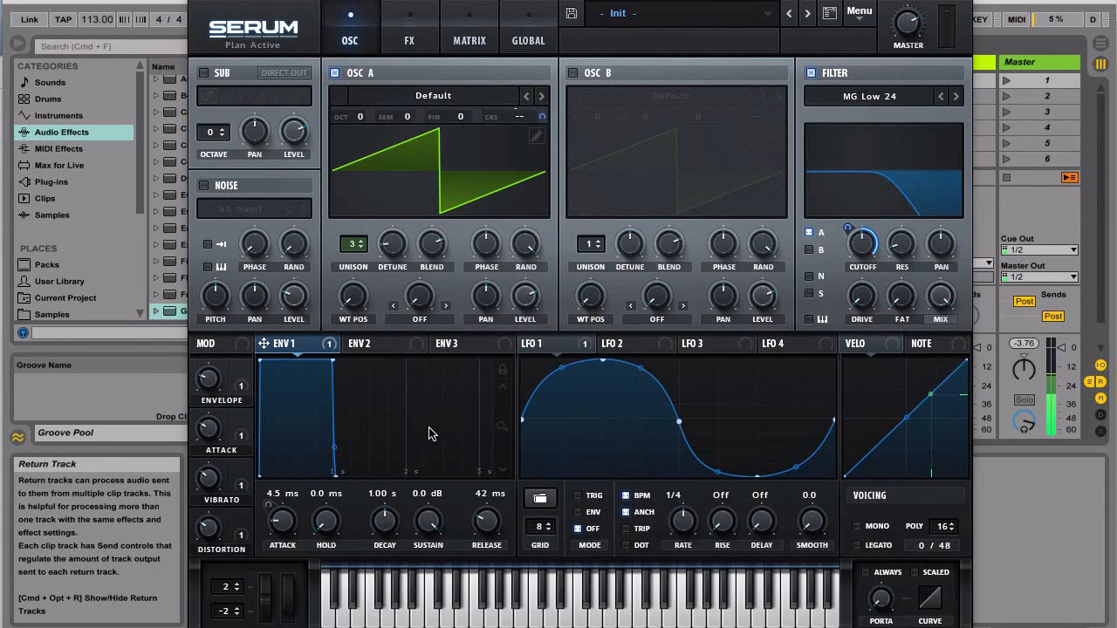
left_click(472, 48)
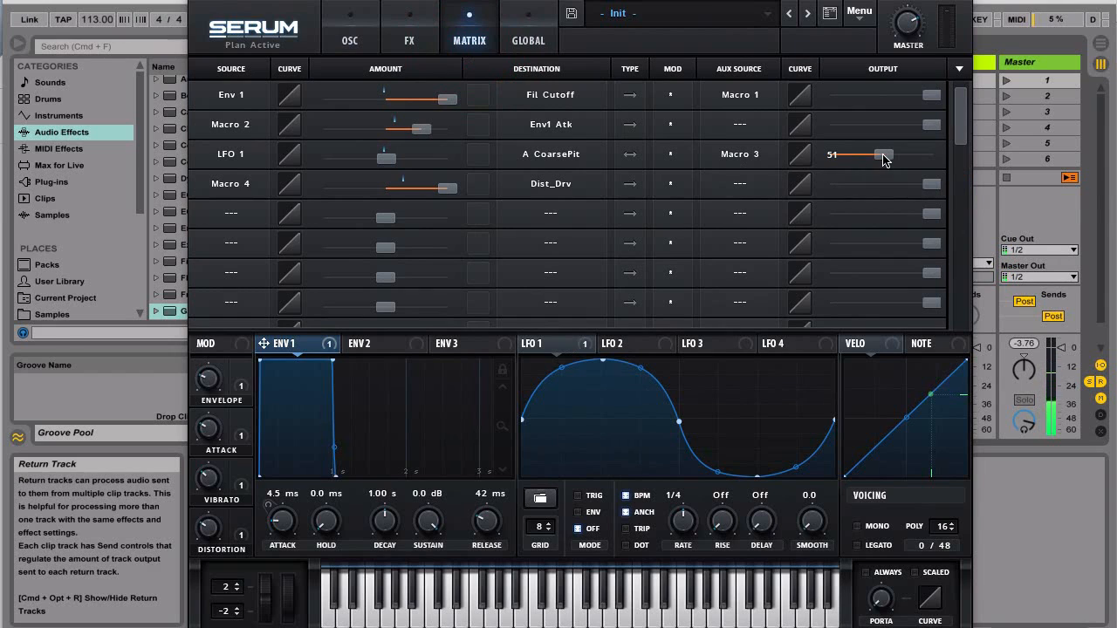
mouse_move(886, 158)
left_click(352, 44)
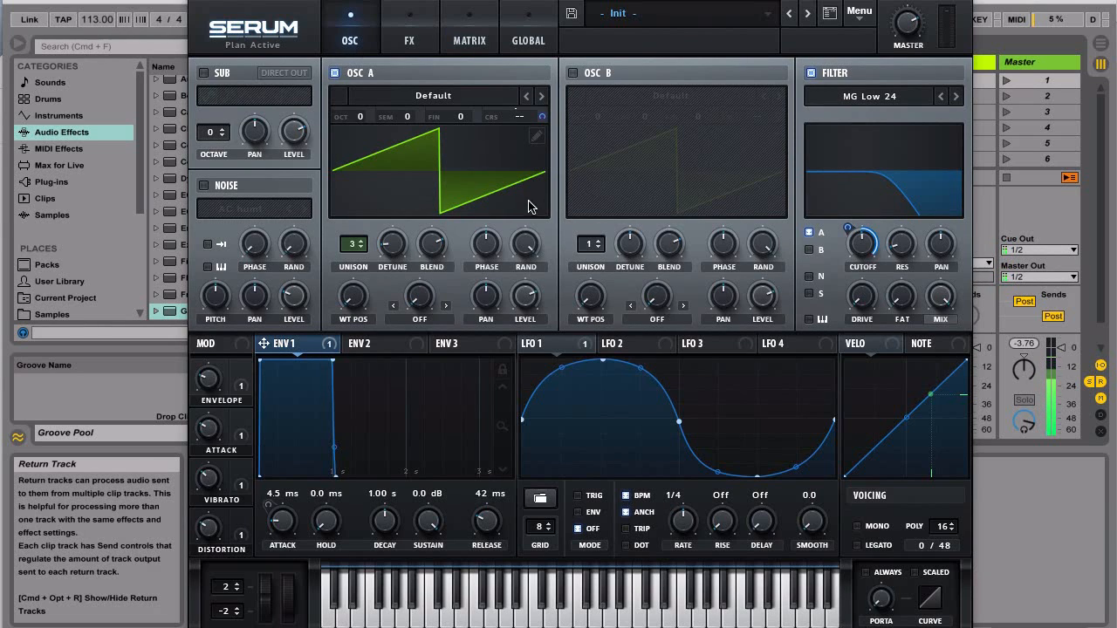
left_click(410, 39)
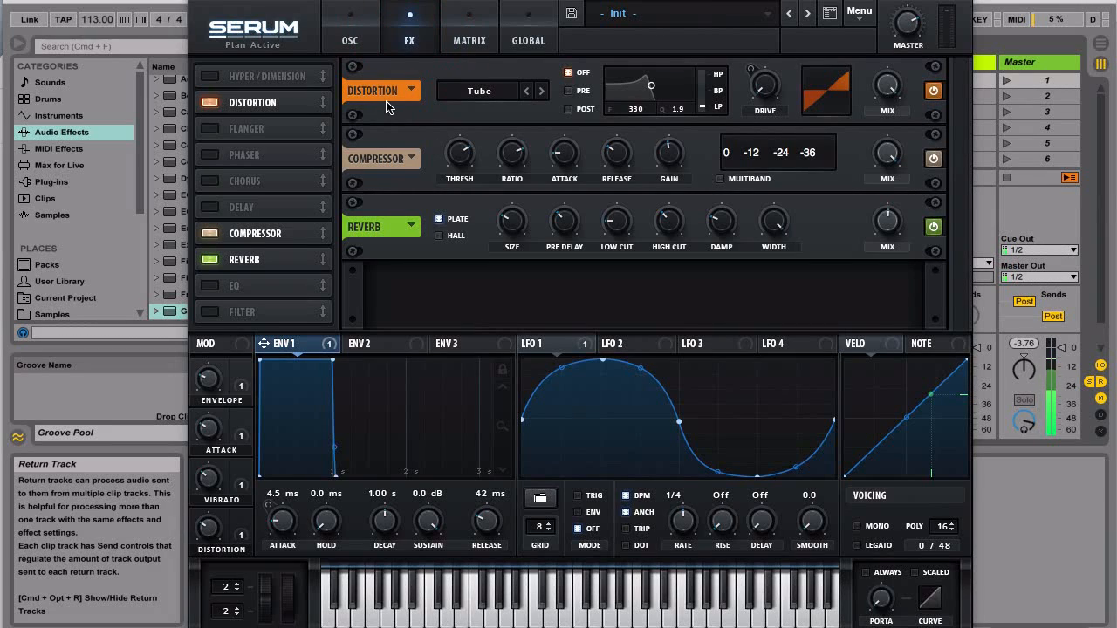